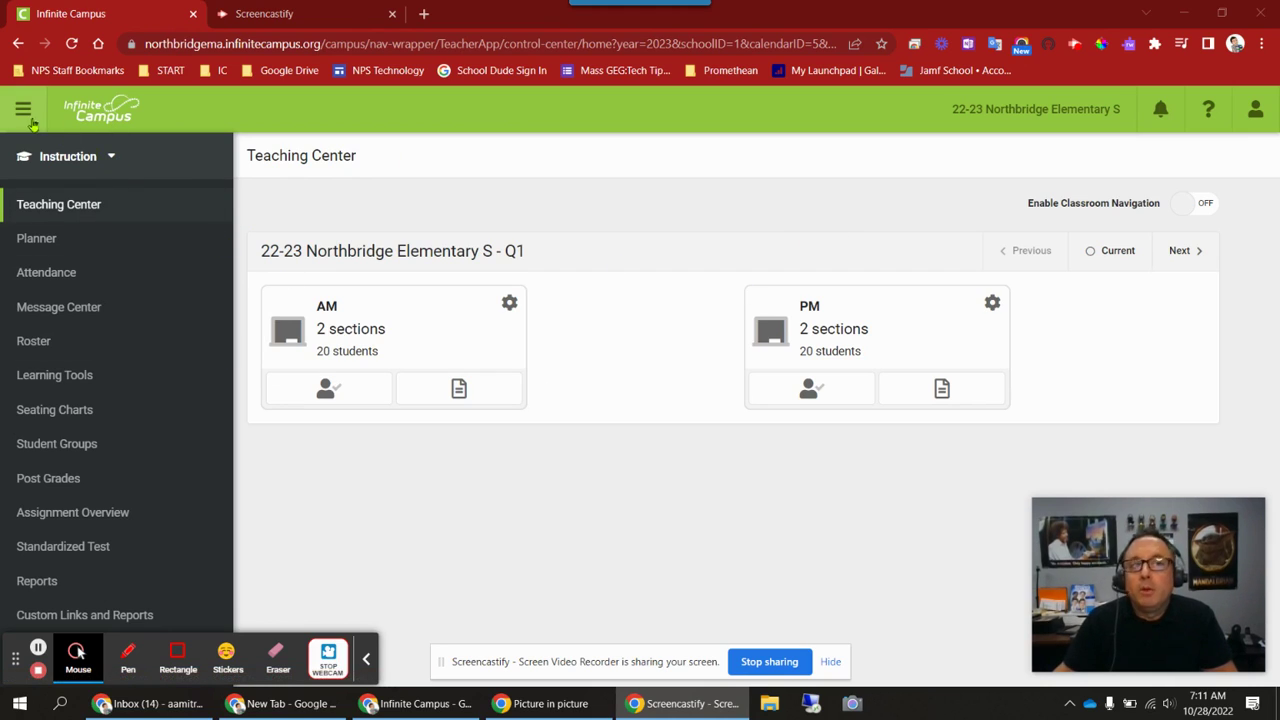
# Stay in Instruction and open Post Grades for Q1 Homeroom G1, BSS.1, leaving the first student's grade at 3.
pyautogui.click(107, 166)
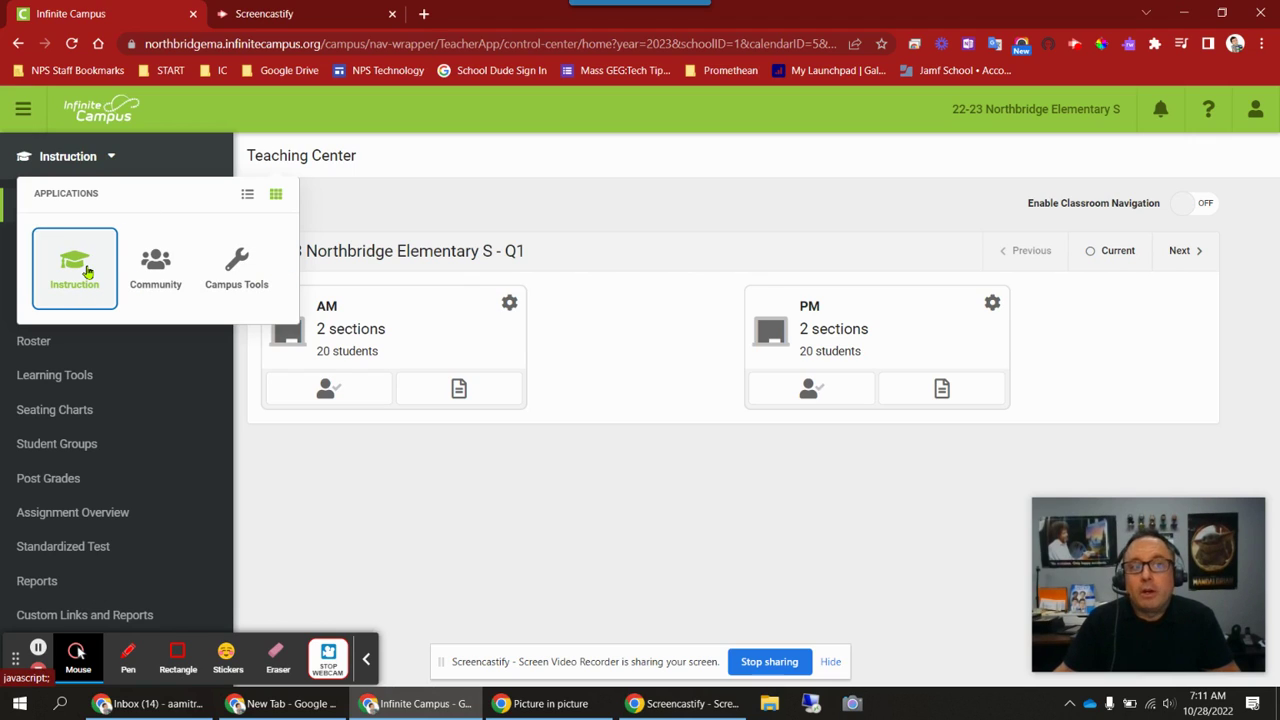
pyautogui.click(118, 282)
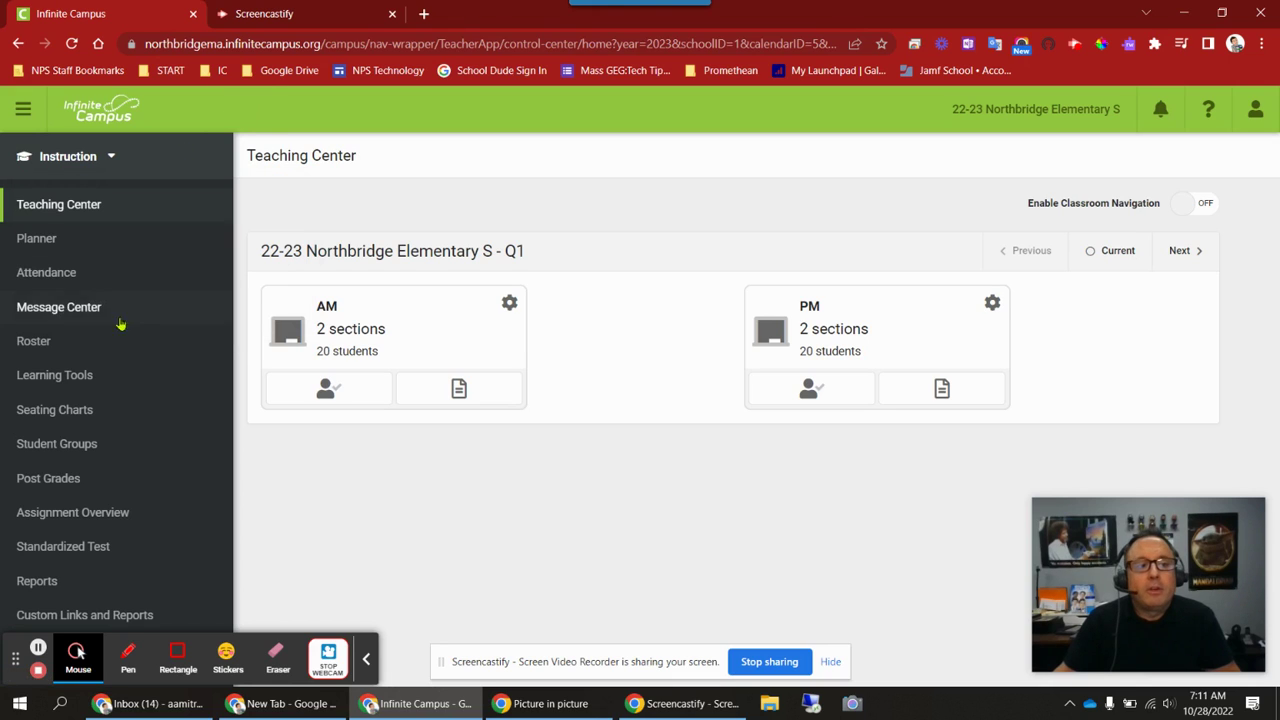
pyautogui.click(57, 488)
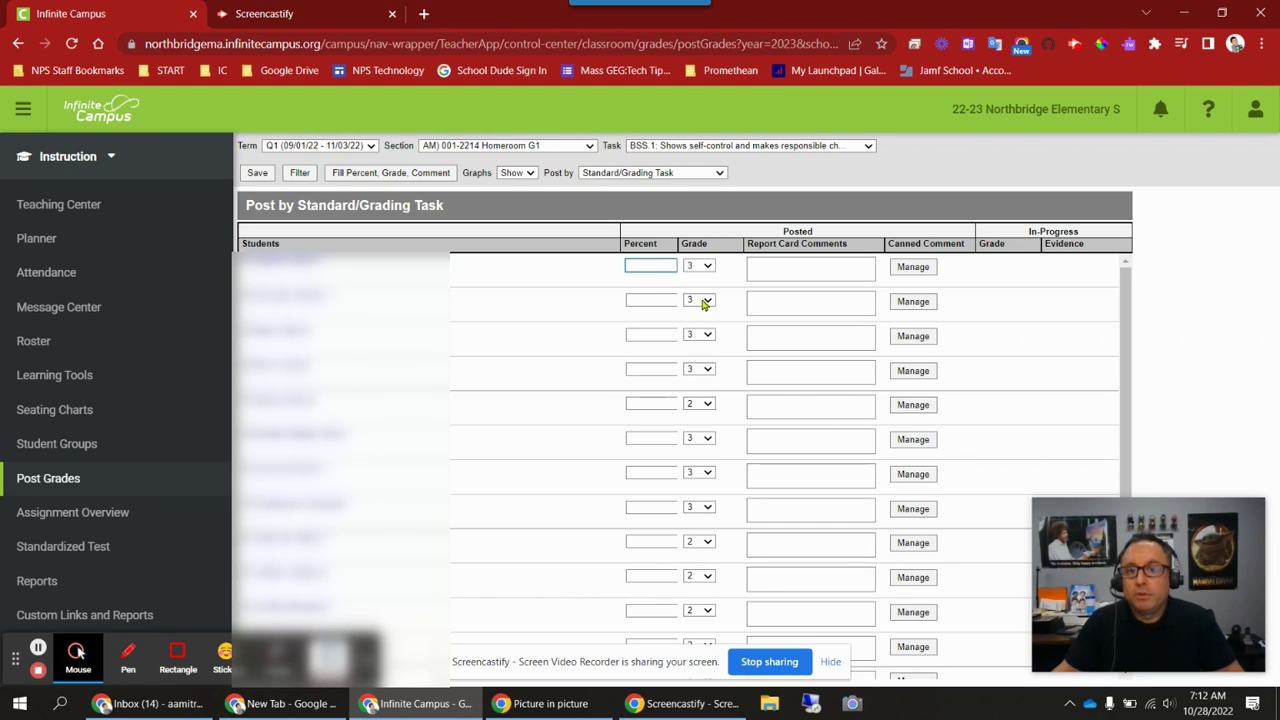
pyautogui.click(708, 268)
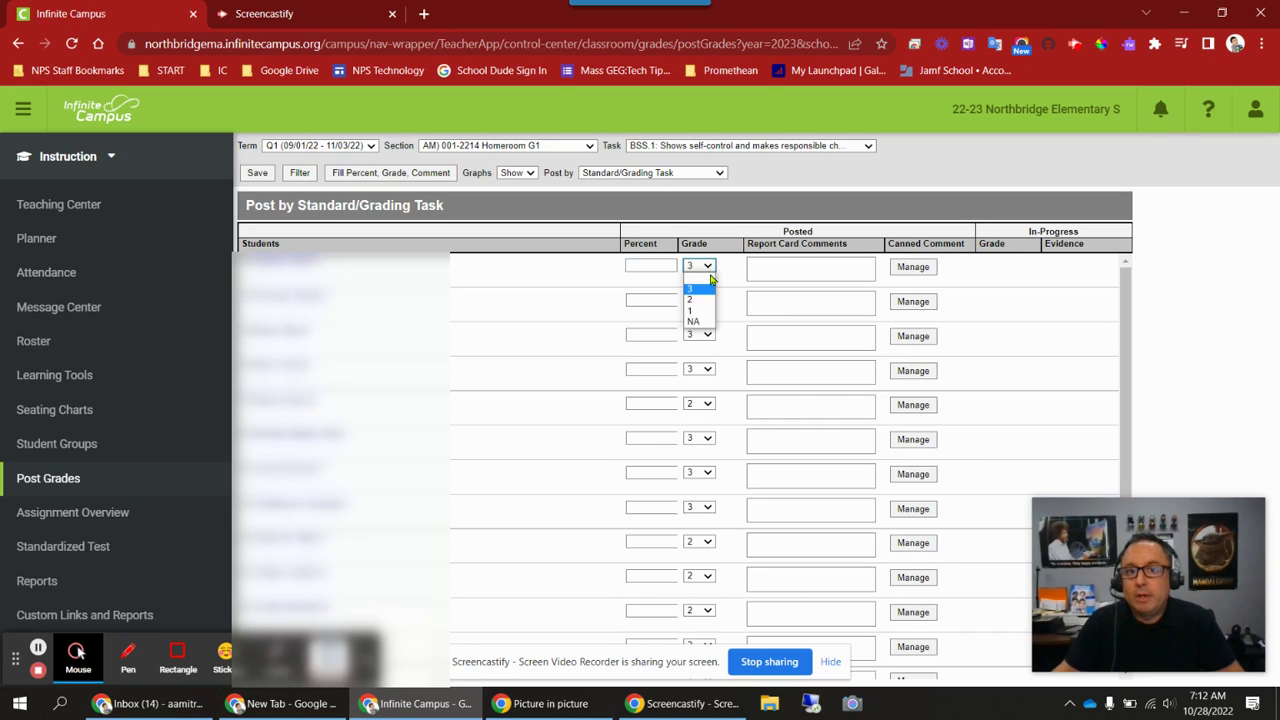
pyautogui.click(706, 272)
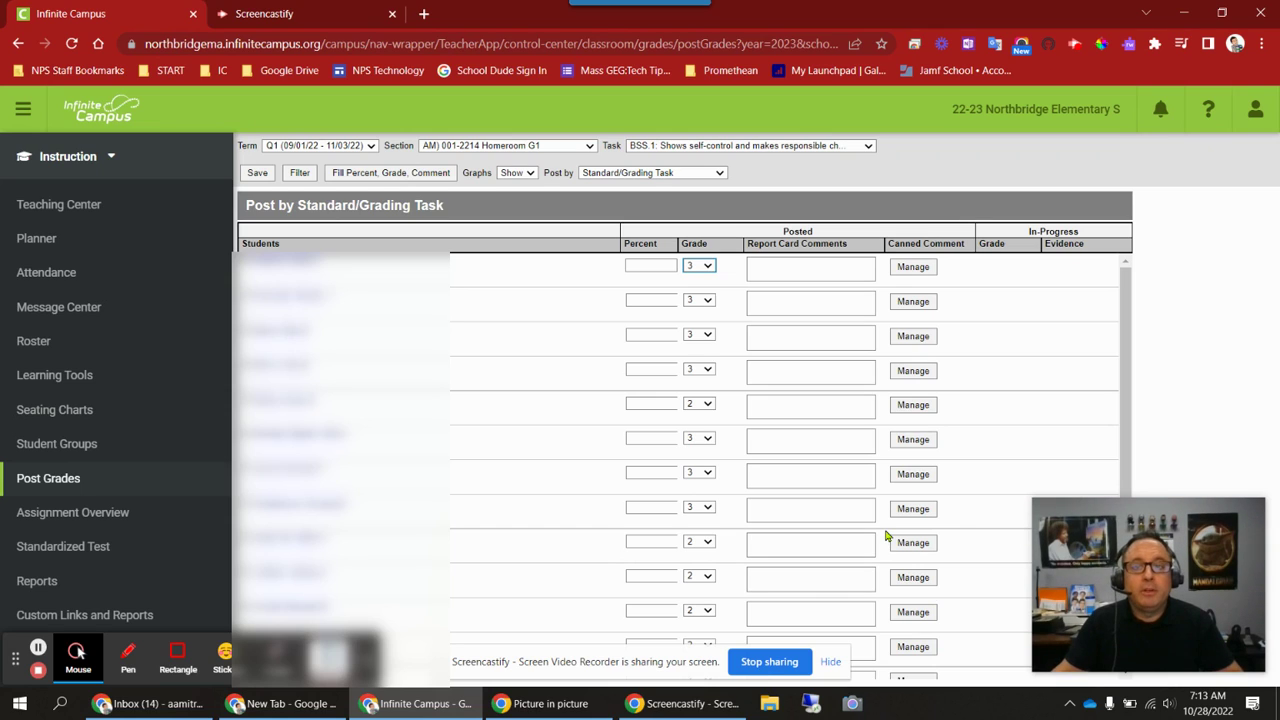
pyautogui.click(914, 268)
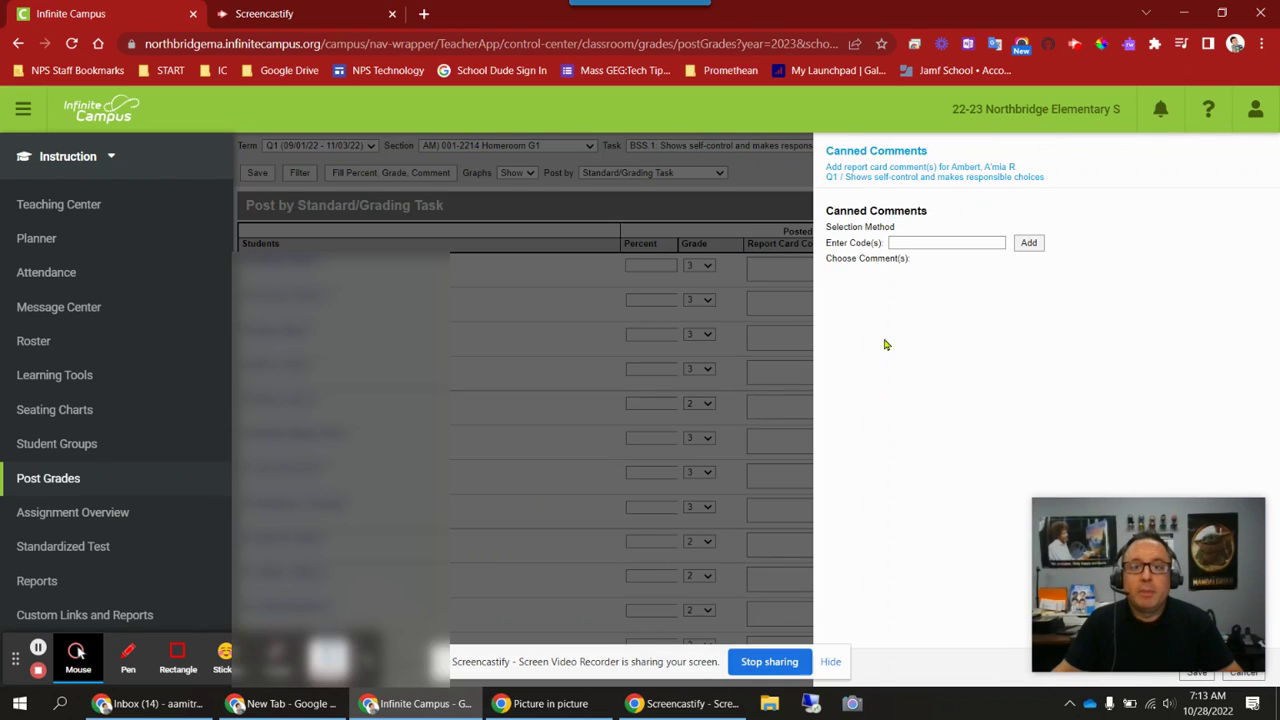
pyautogui.moveTo(1249, 628); pyautogui.dragTo(1098, 533)
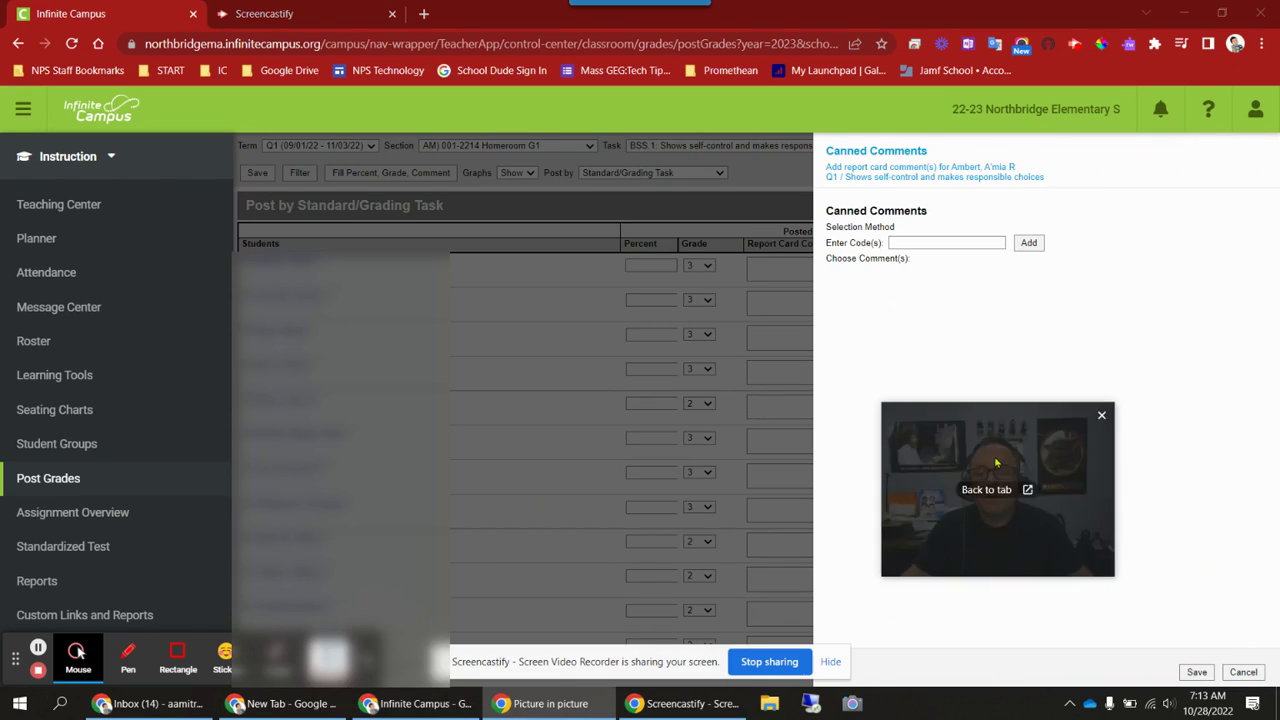
pyautogui.click(1243, 672)
pyautogui.moveTo(994, 498); pyautogui.dragTo(1143, 561)
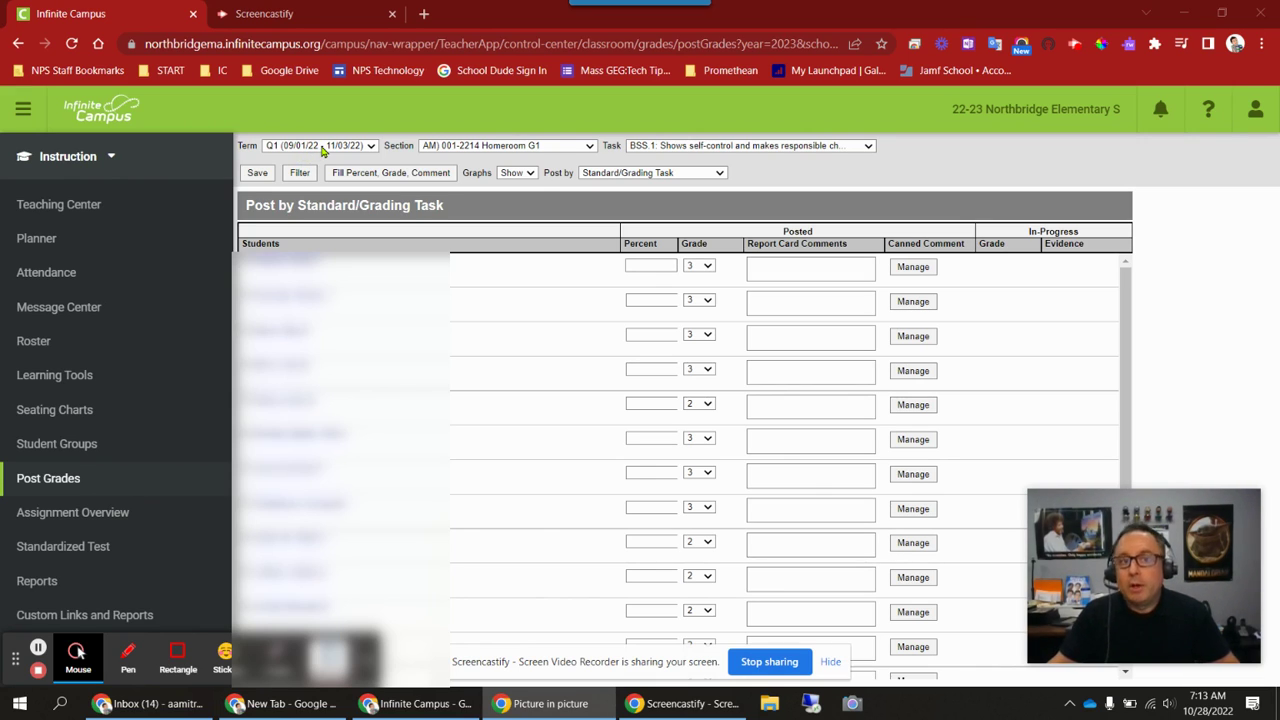
# Keep the term at Q1 and bring up the section choices.
pyautogui.click(322, 150)
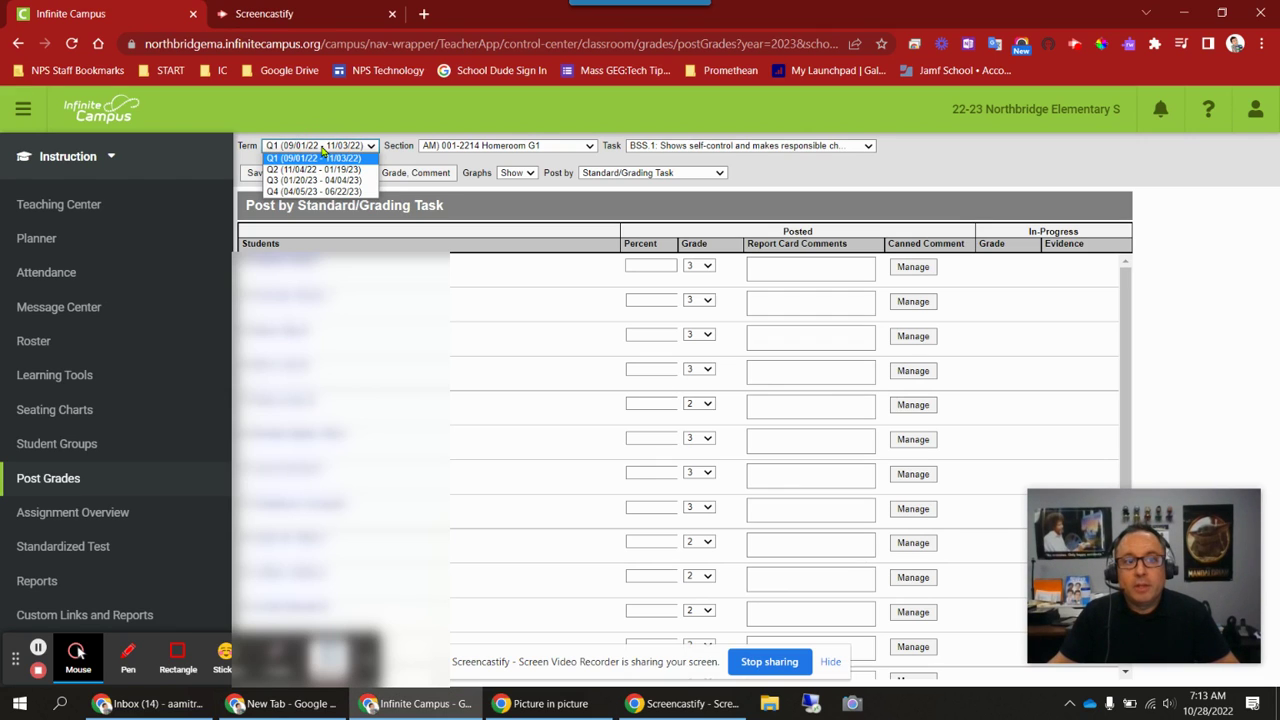
pyautogui.click(304, 166)
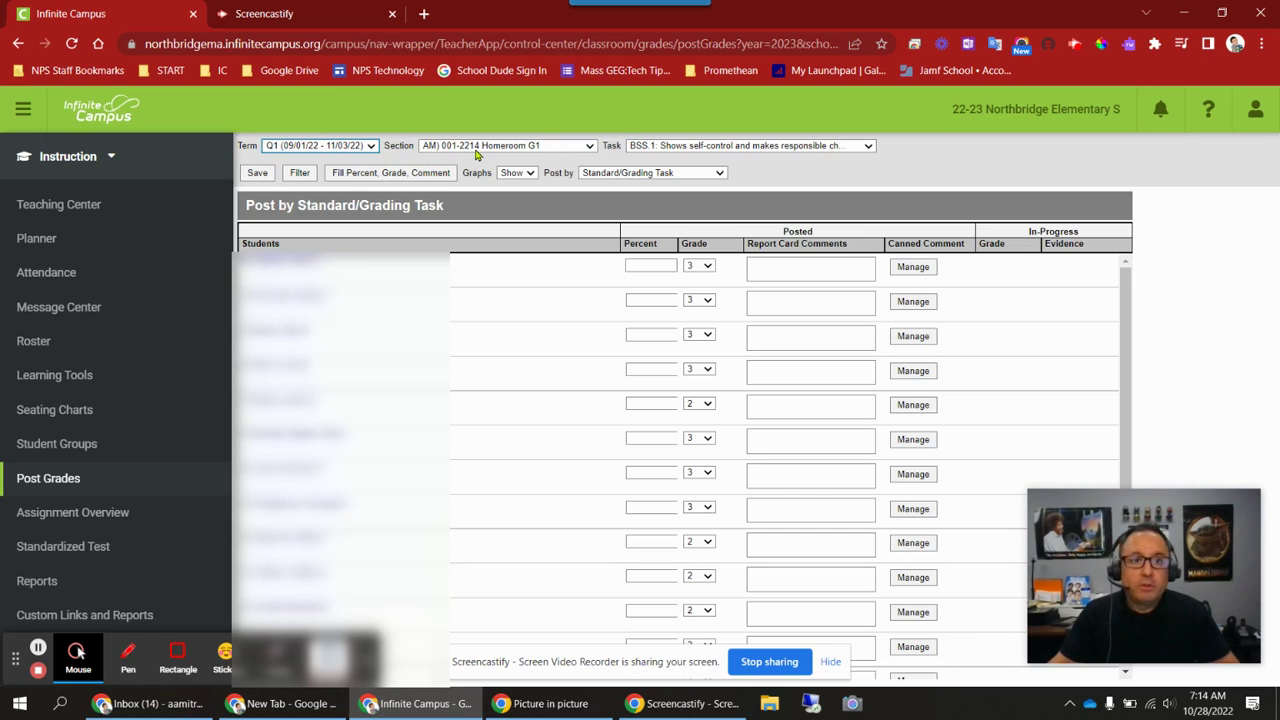
pyautogui.click(523, 149)
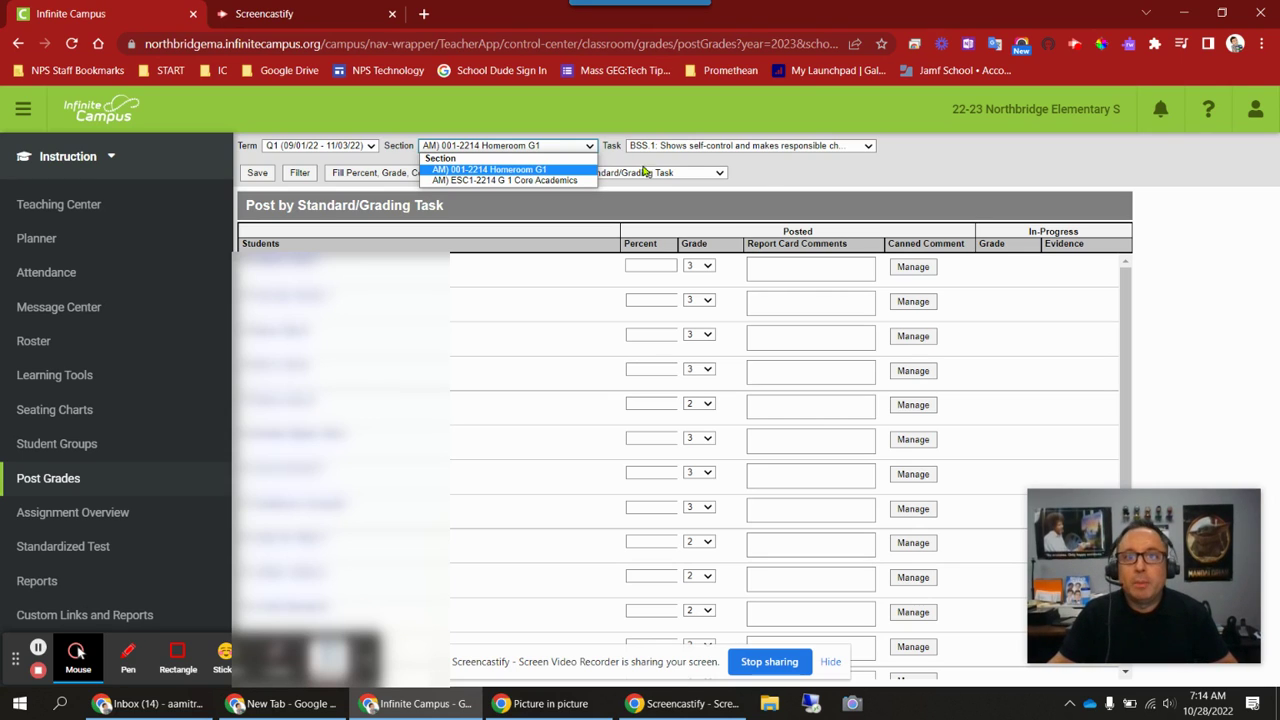
# Leave the AM Homeroom G1 section selected.
pyautogui.click(761, 172)
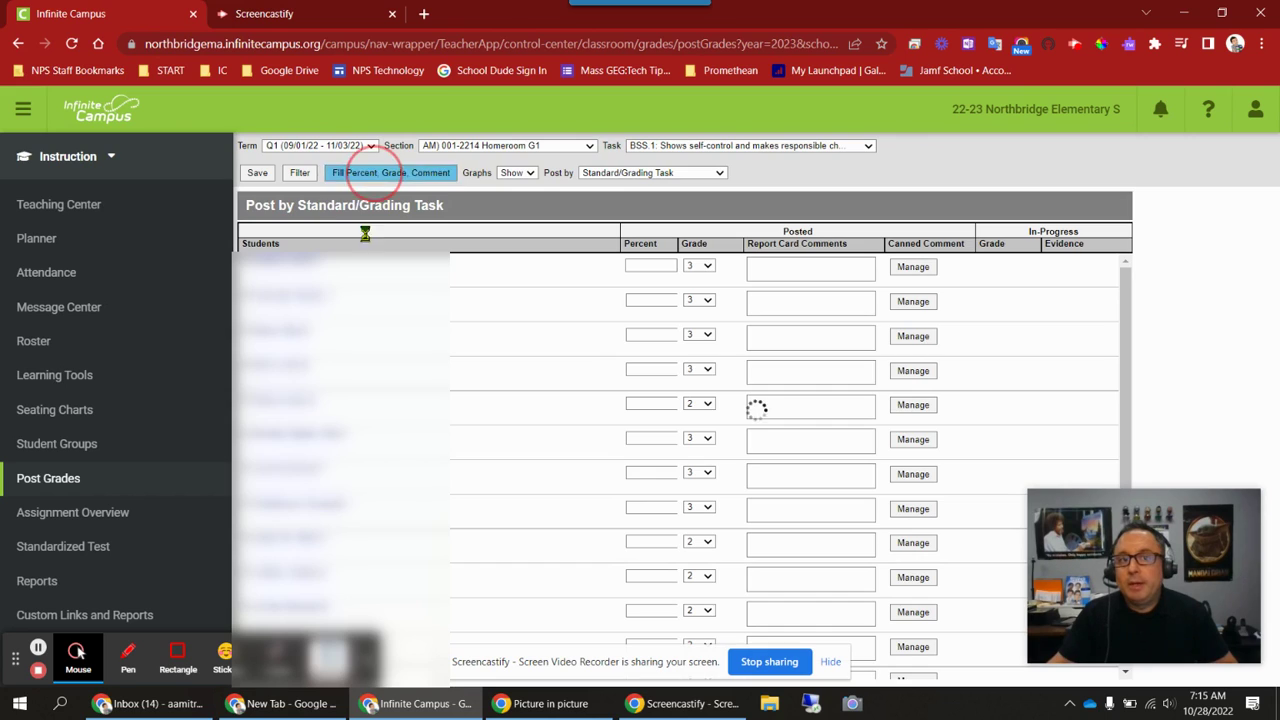
pyautogui.click(373, 176)
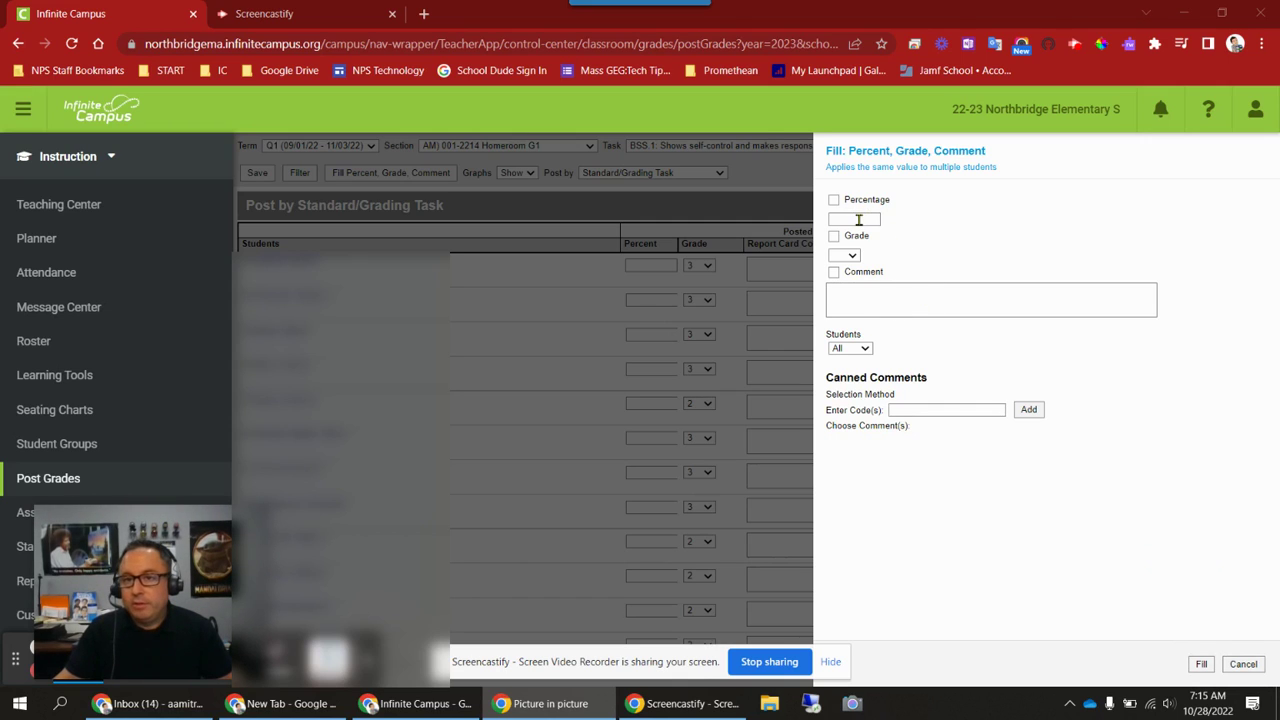
pyautogui.click(849, 258)
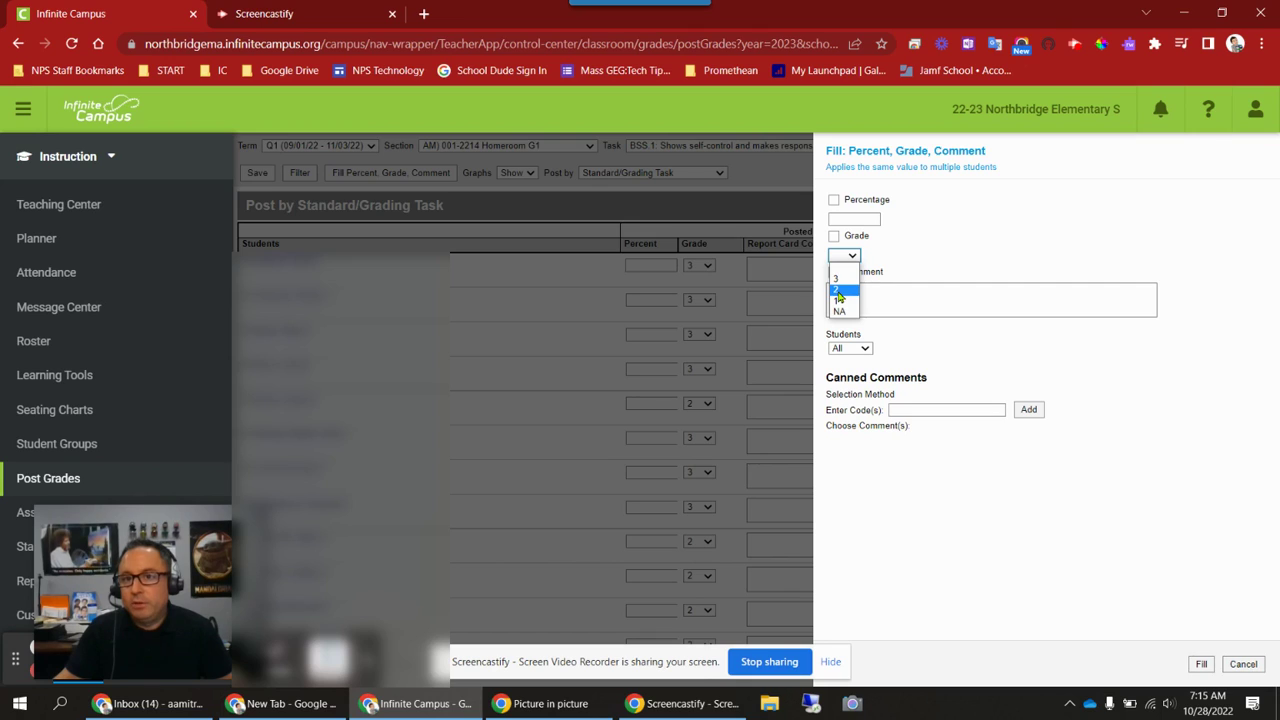
pyautogui.click(839, 291)
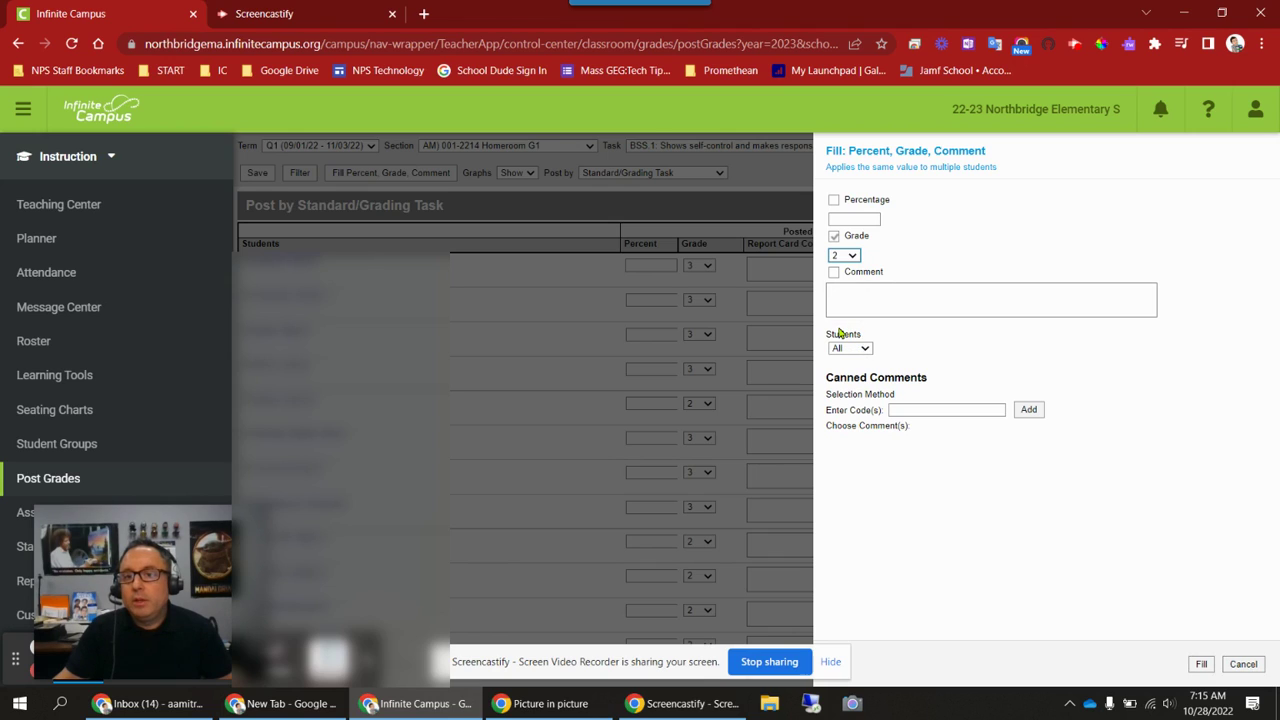
pyautogui.click(866, 349)
pyautogui.click(827, 374)
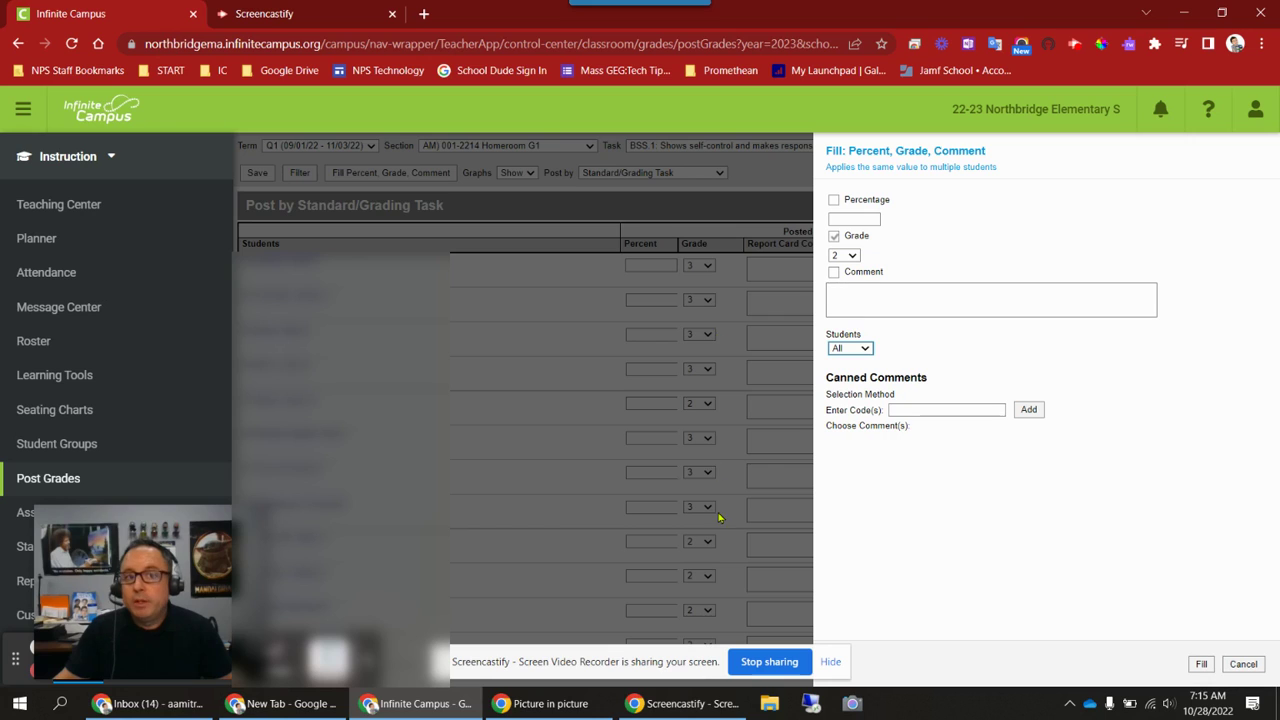
pyautogui.click(1245, 665)
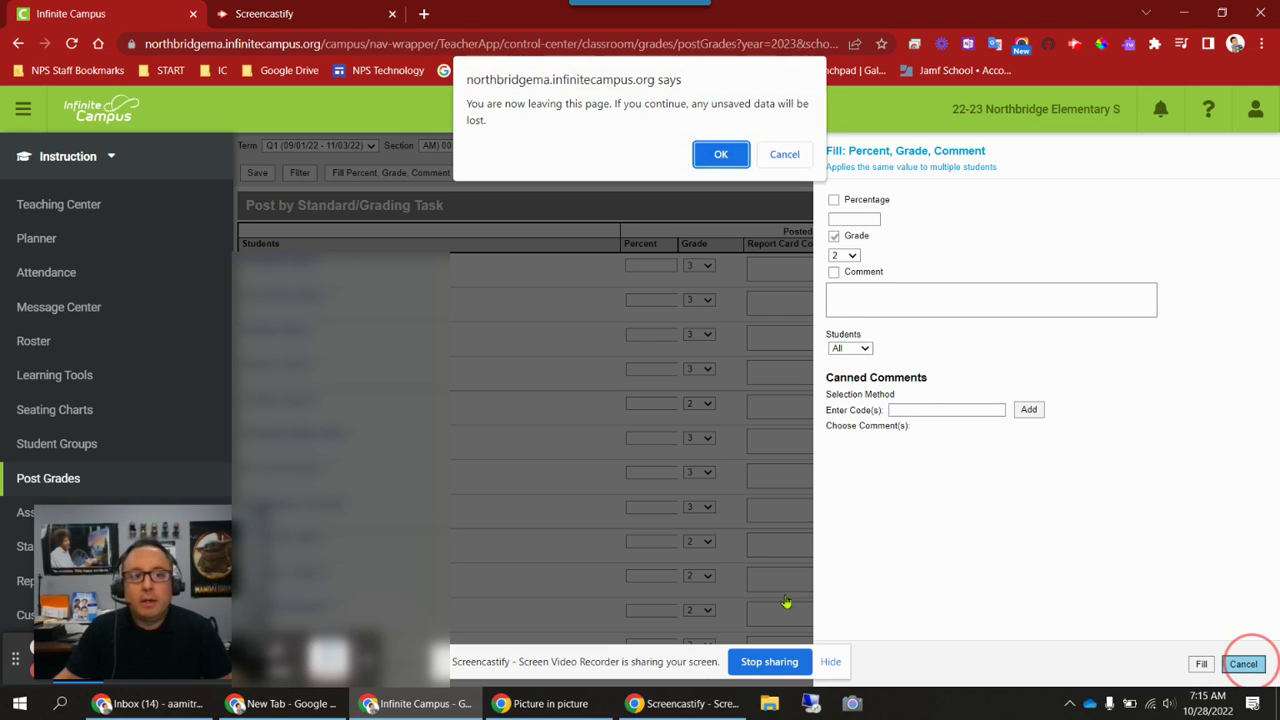
pyautogui.click(782, 155)
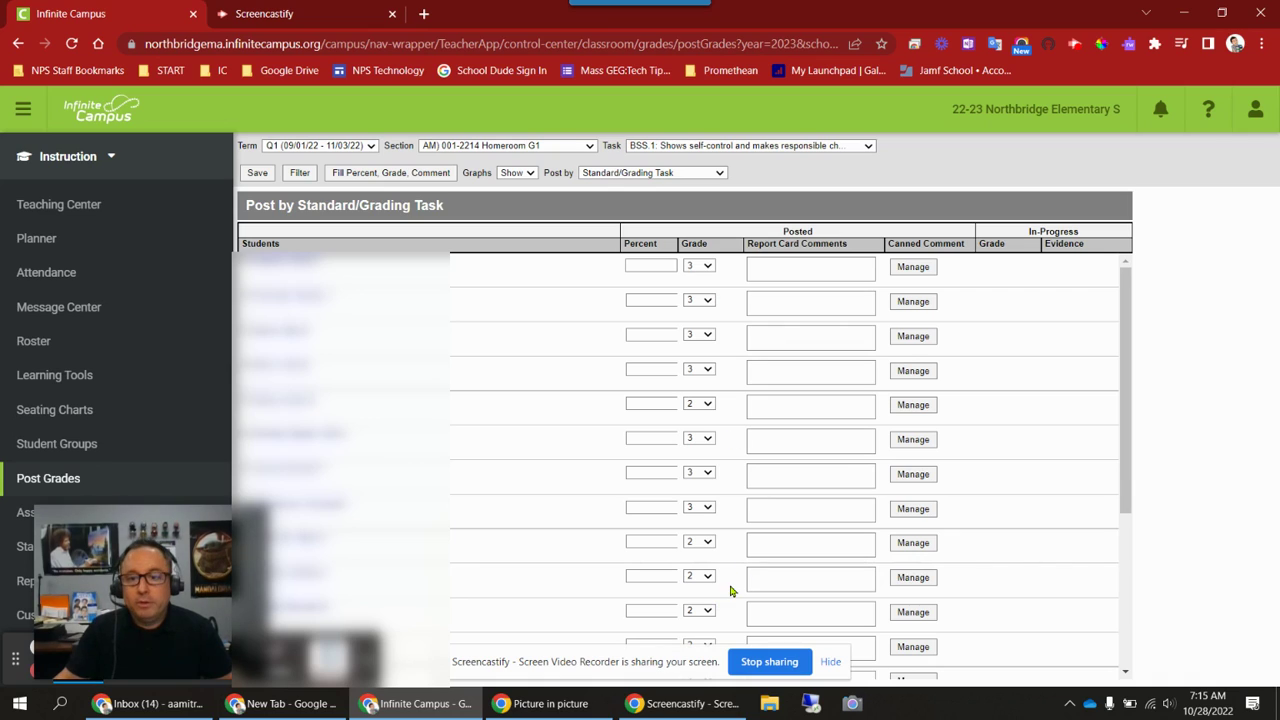
# Bulk-fill BSS.1 with grade 3, applied only to students marked Empty.
pyautogui.click(370, 175)
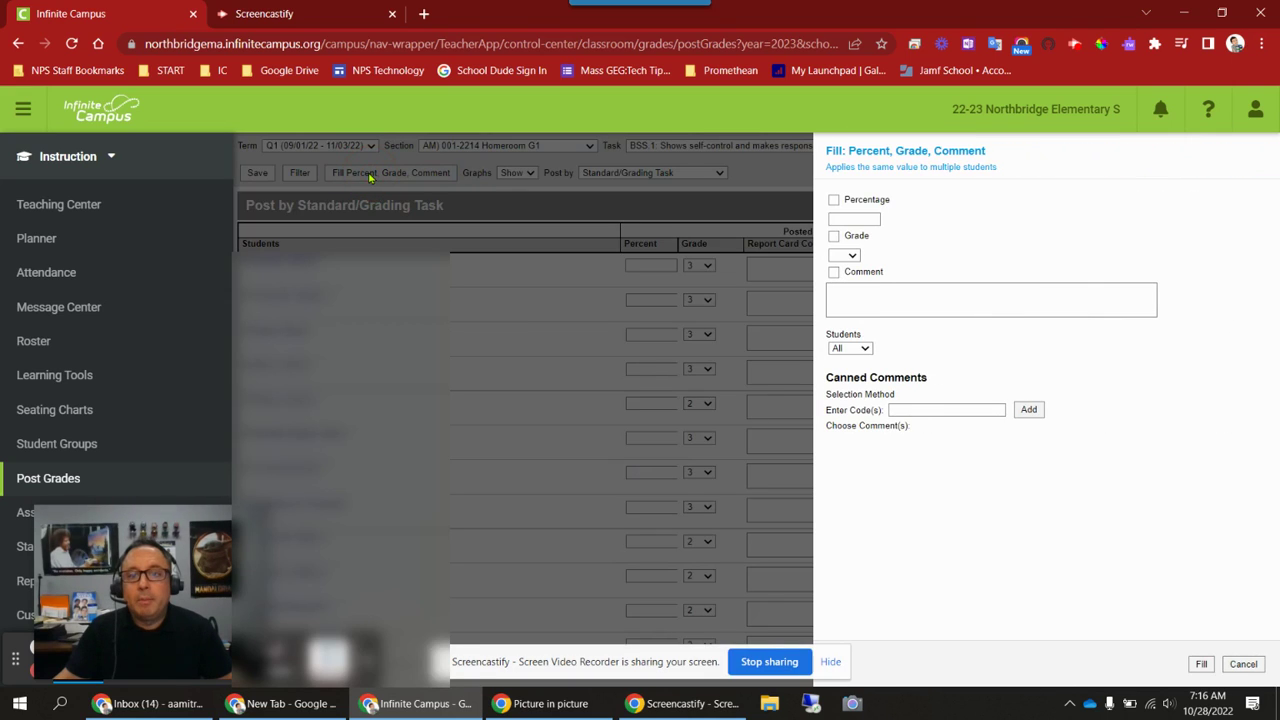
pyautogui.click(850, 255)
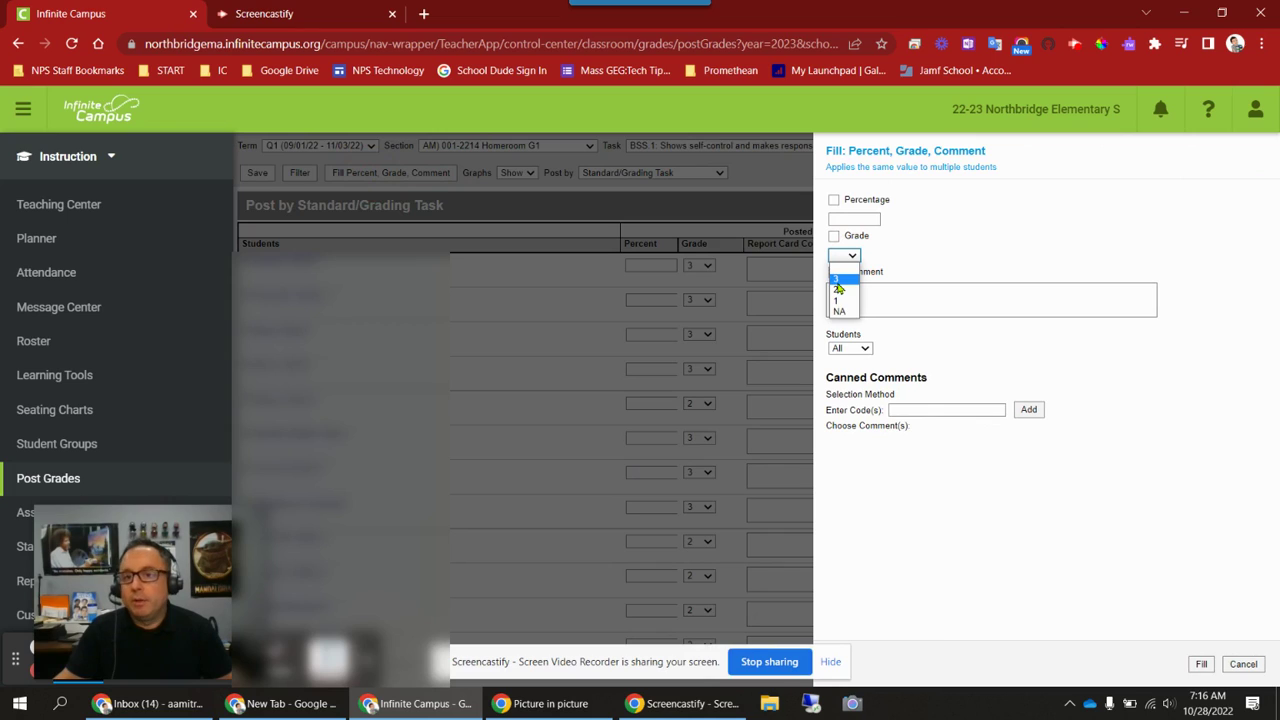
pyautogui.click(838, 280)
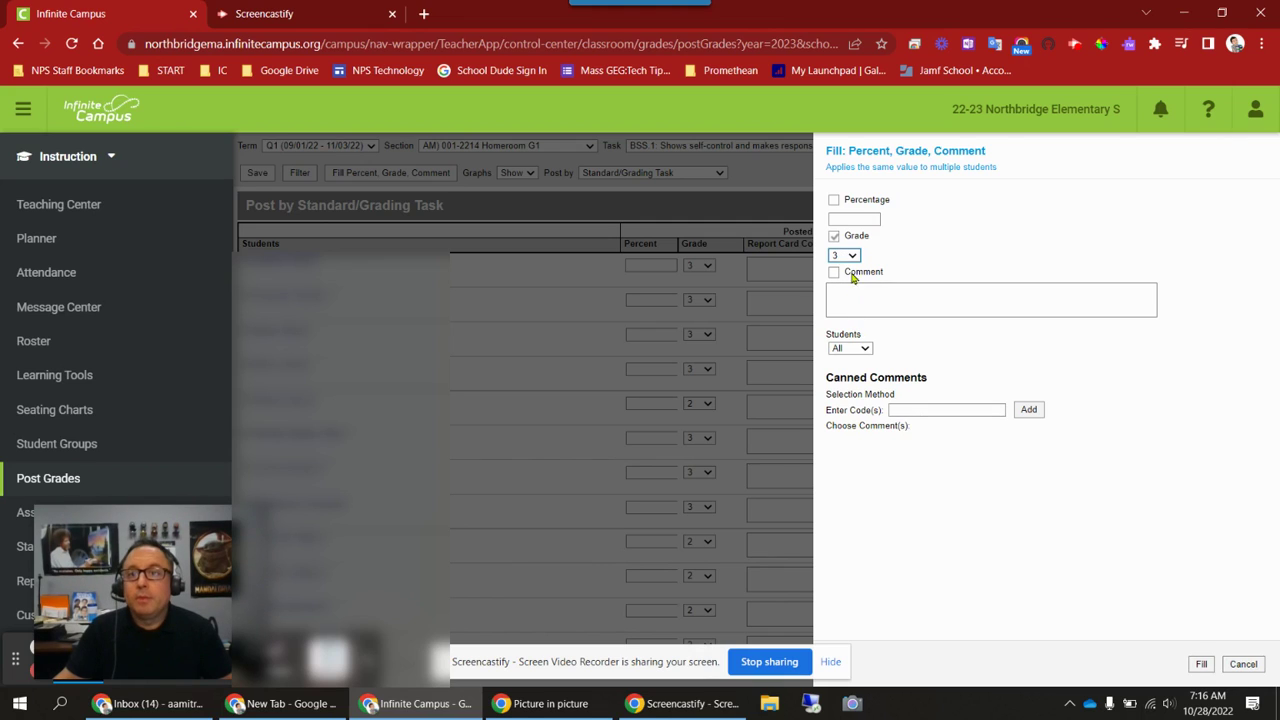
pyautogui.click(864, 349)
pyautogui.click(846, 372)
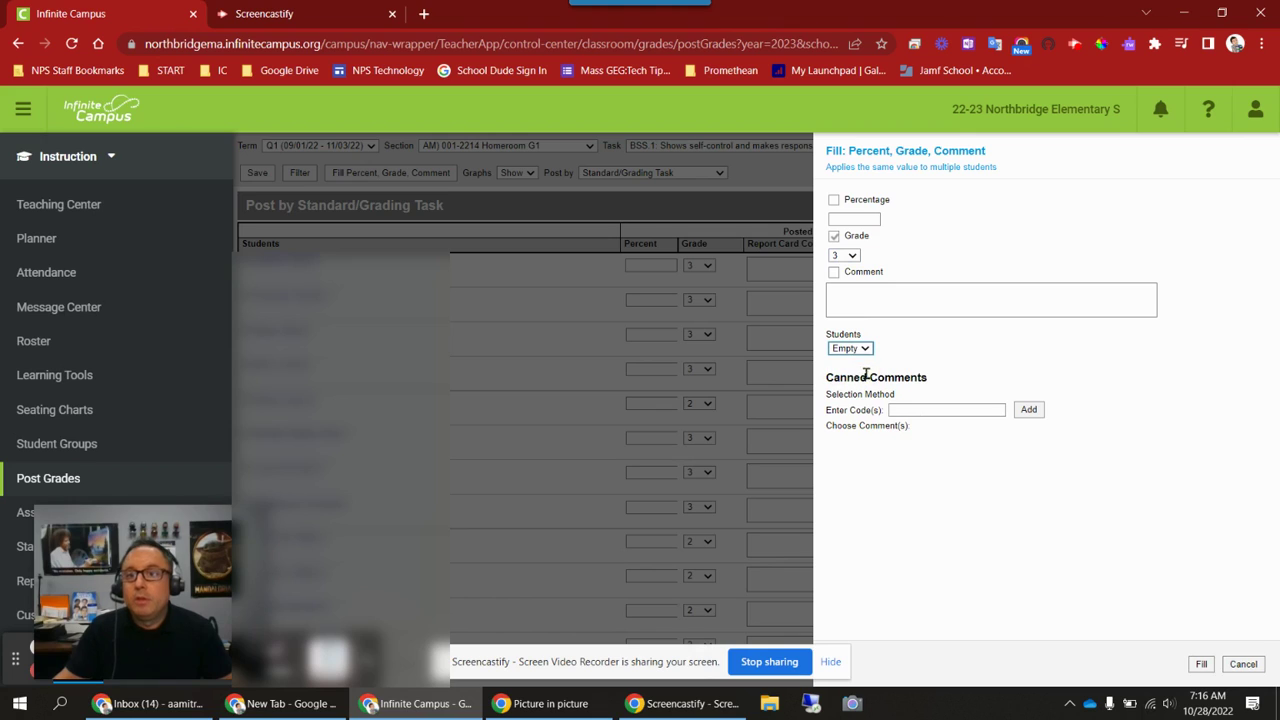
pyautogui.click(1202, 665)
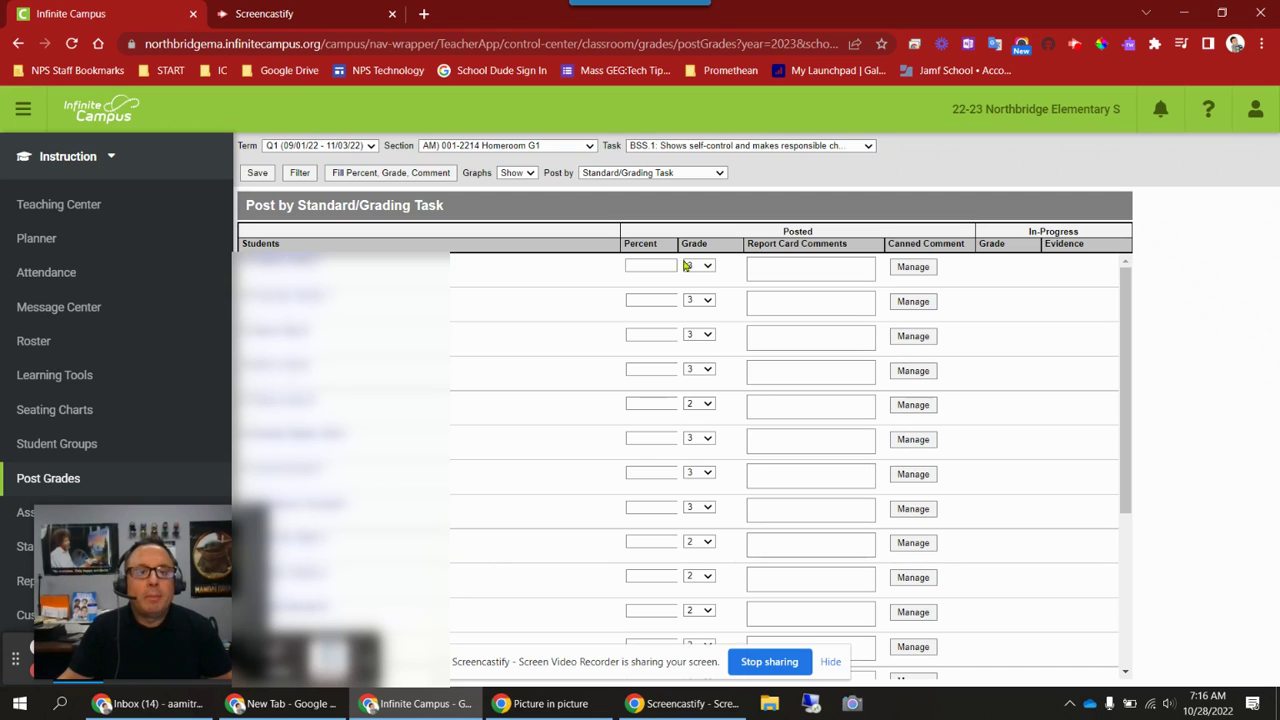
pyautogui.click(418, 173)
pyautogui.click(848, 256)
pyautogui.click(854, 290)
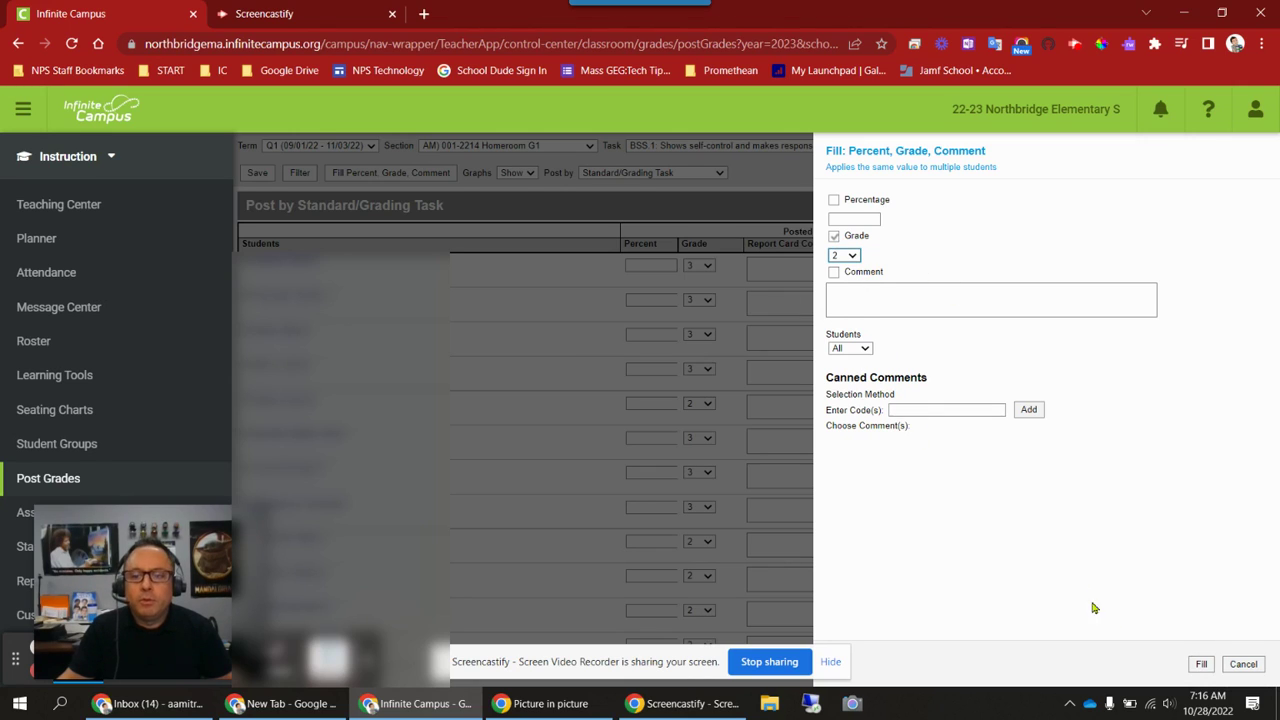
pyautogui.click(1200, 664)
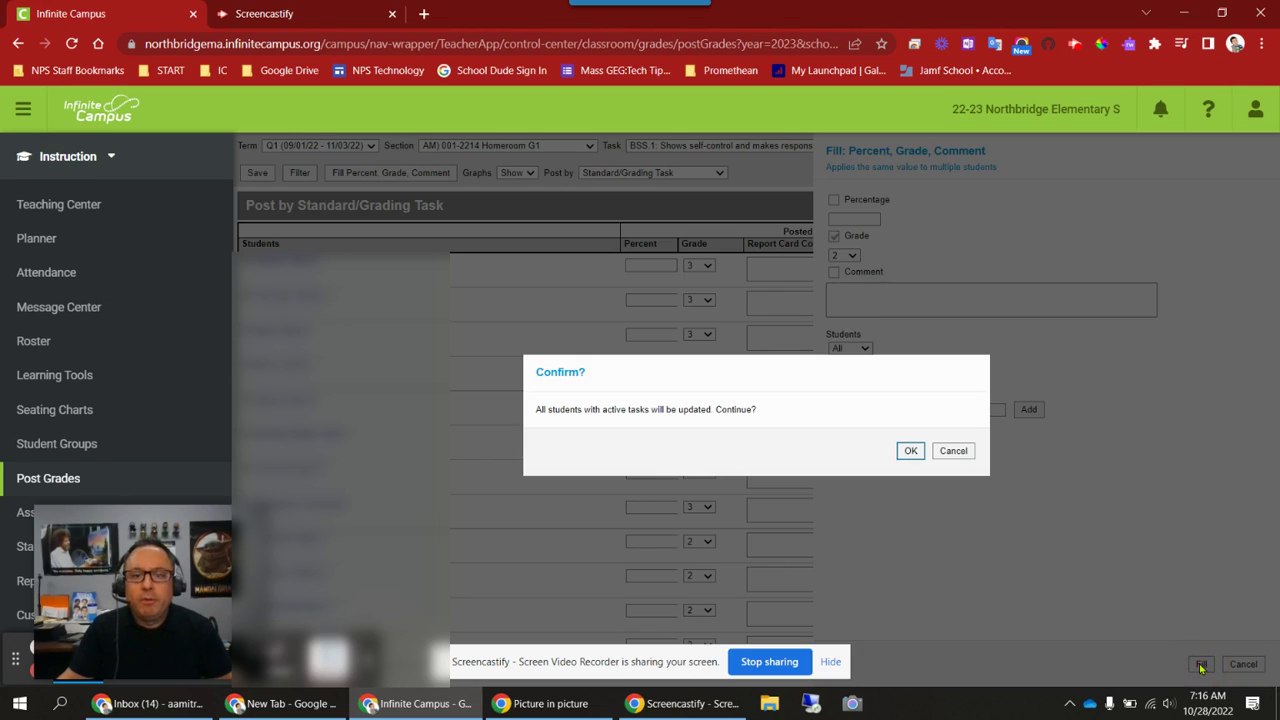
pyautogui.click(953, 451)
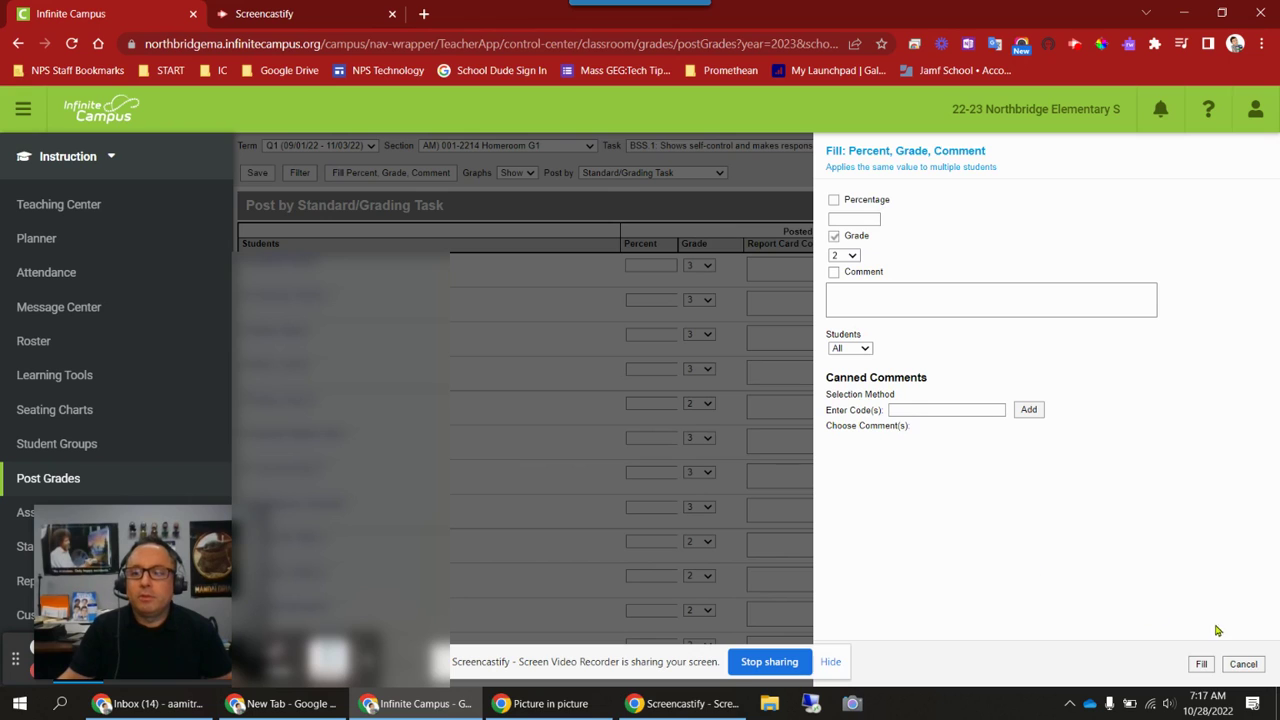
pyautogui.click(1243, 664)
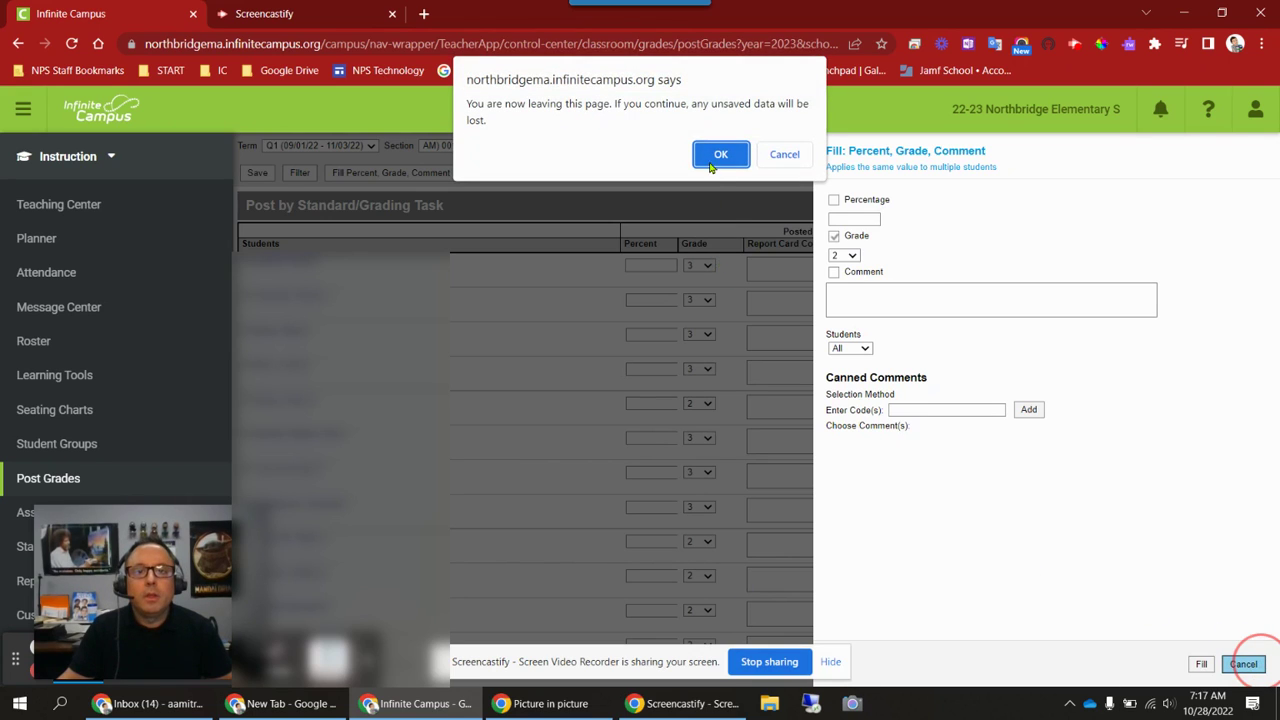
pyautogui.click(720, 155)
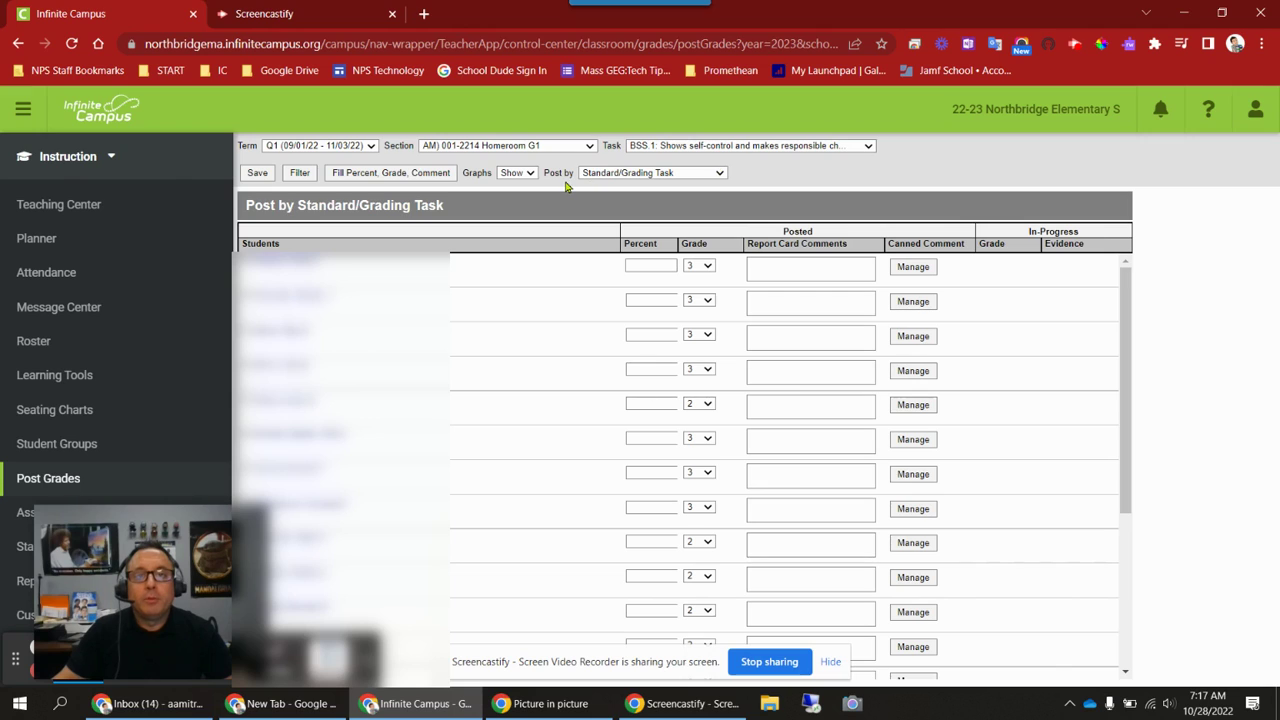
# Set Post by to Student, which triggers the unsaved-data warning.
pyautogui.click(648, 174)
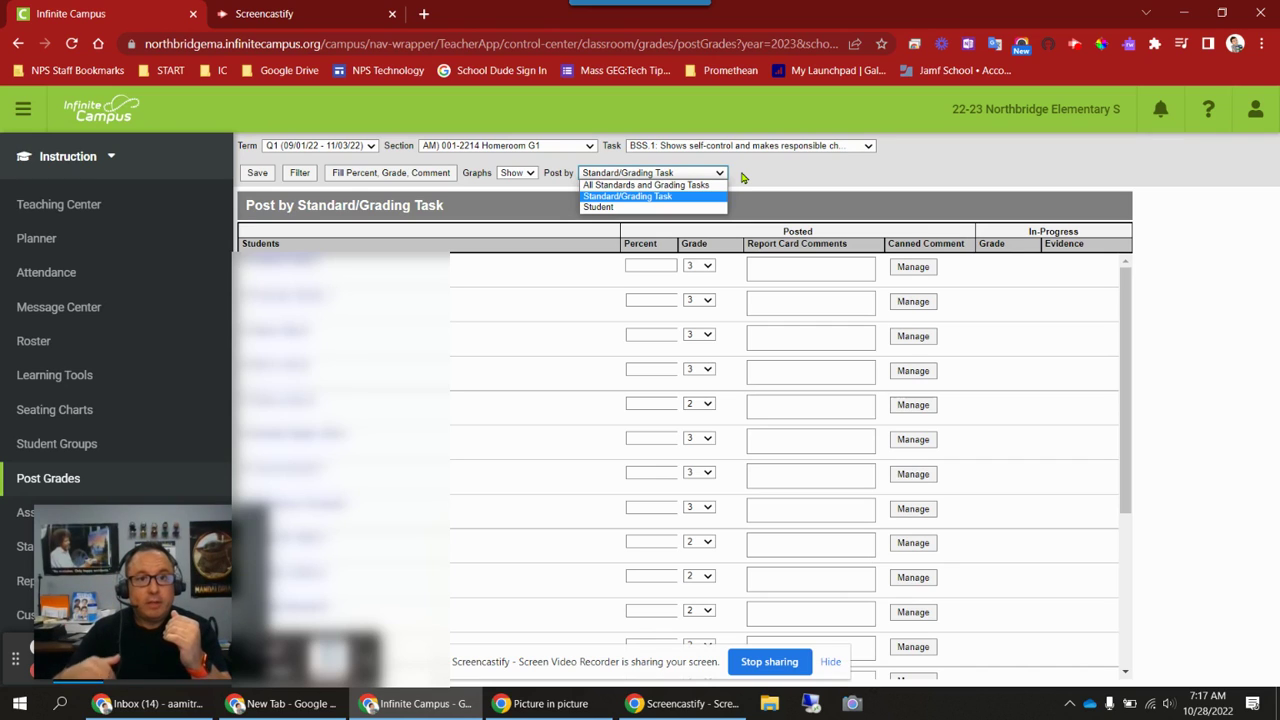
pyautogui.click(652, 208)
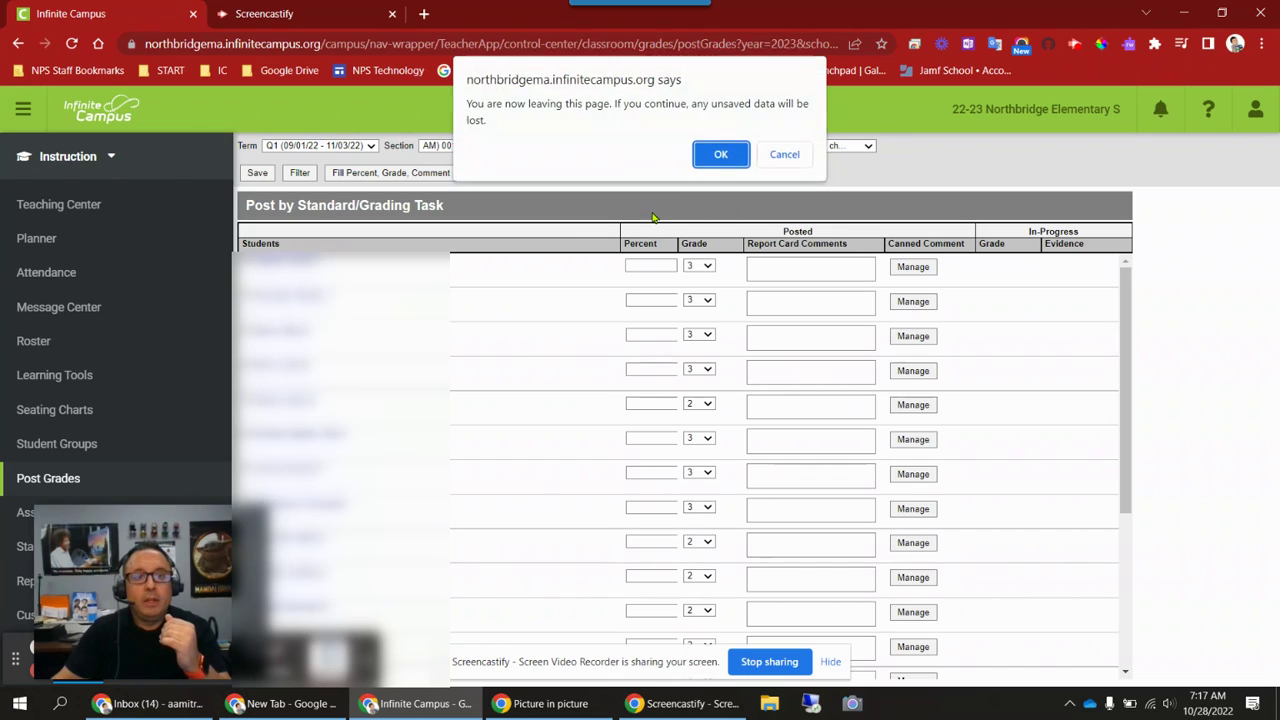
# Accept the warning and review one student's grades for standards BSS.1 through WH.6.
pyautogui.click(716, 156)
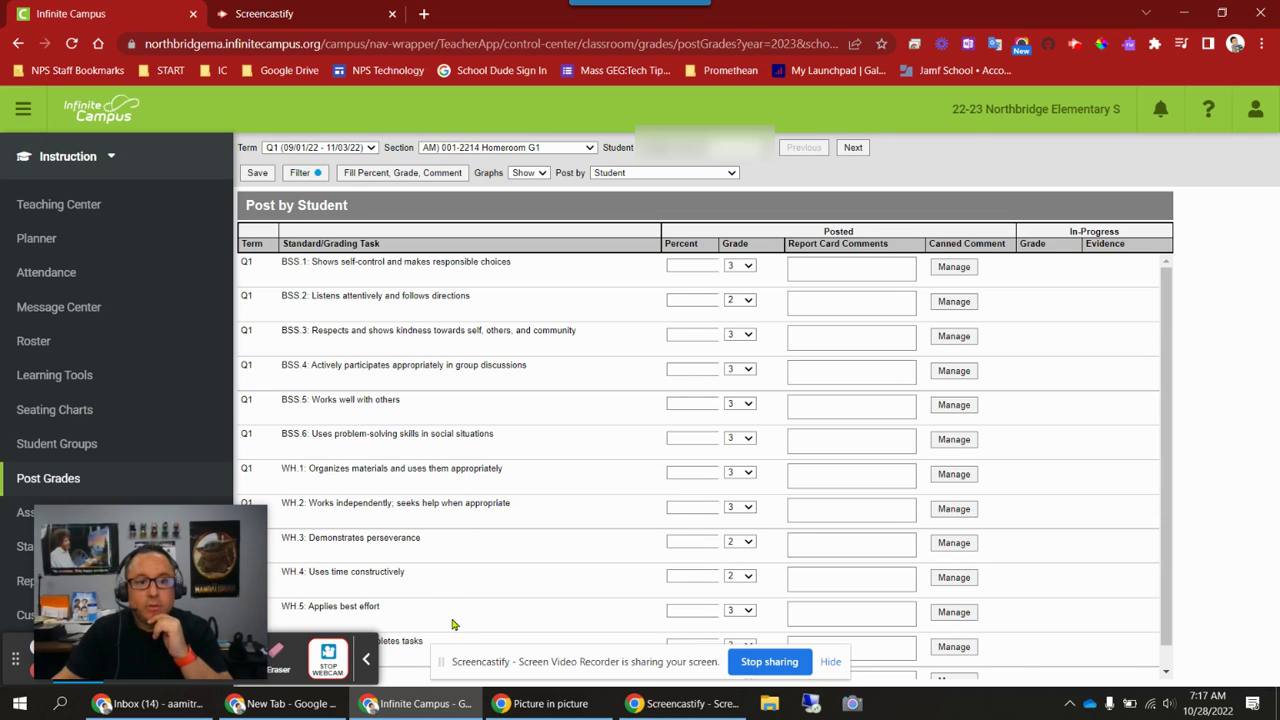
pyautogui.scroll(-1, 476, 489)
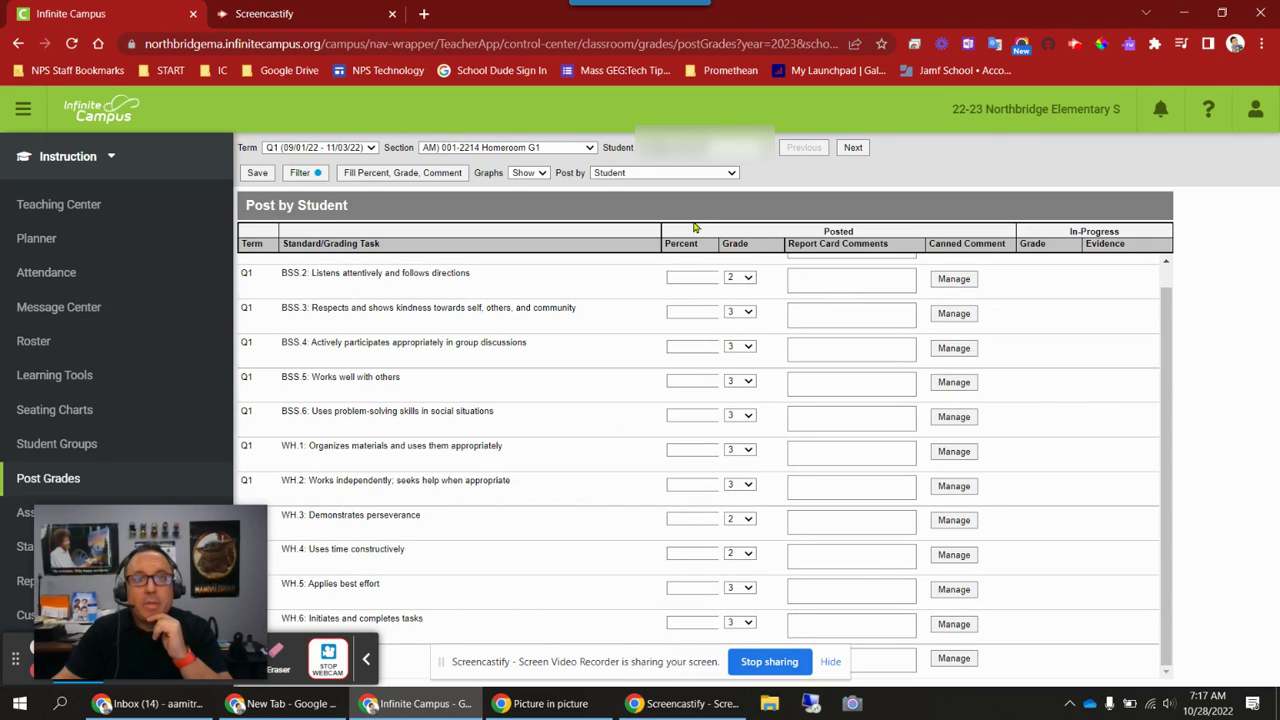
# Switch Post by to All Standards and Grading Tasks.
pyautogui.click(706, 174)
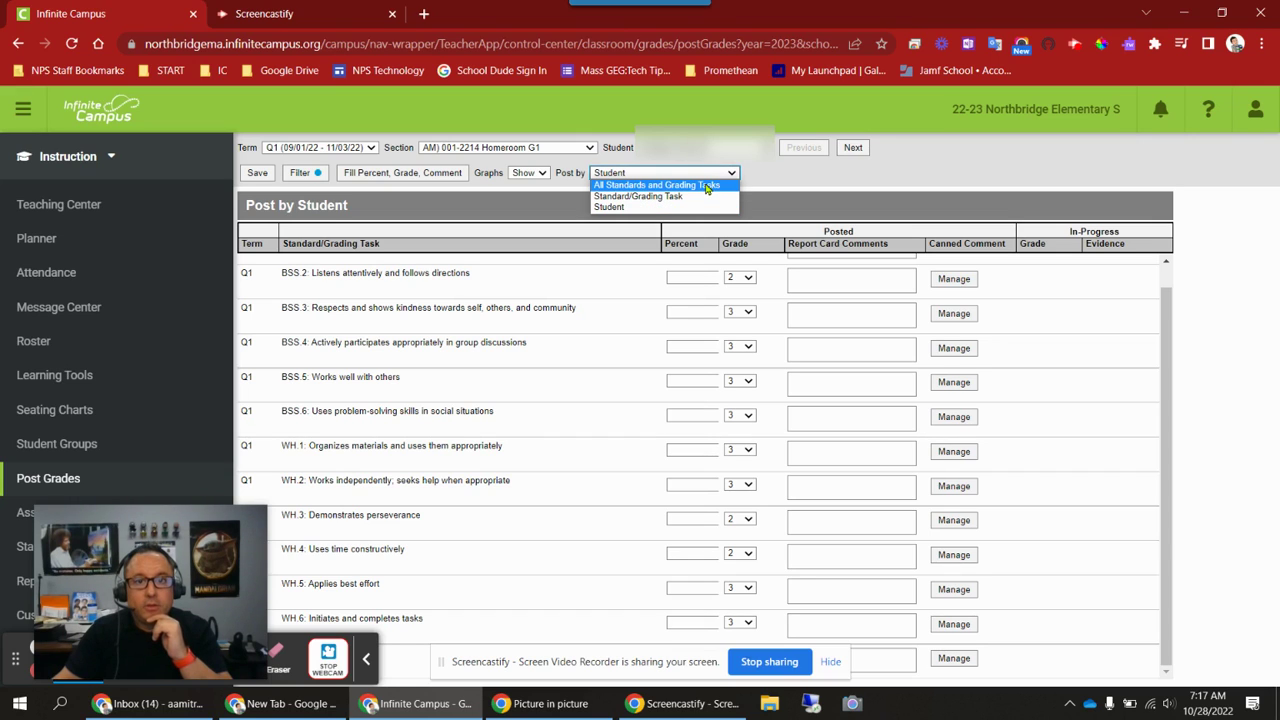
pyautogui.click(708, 186)
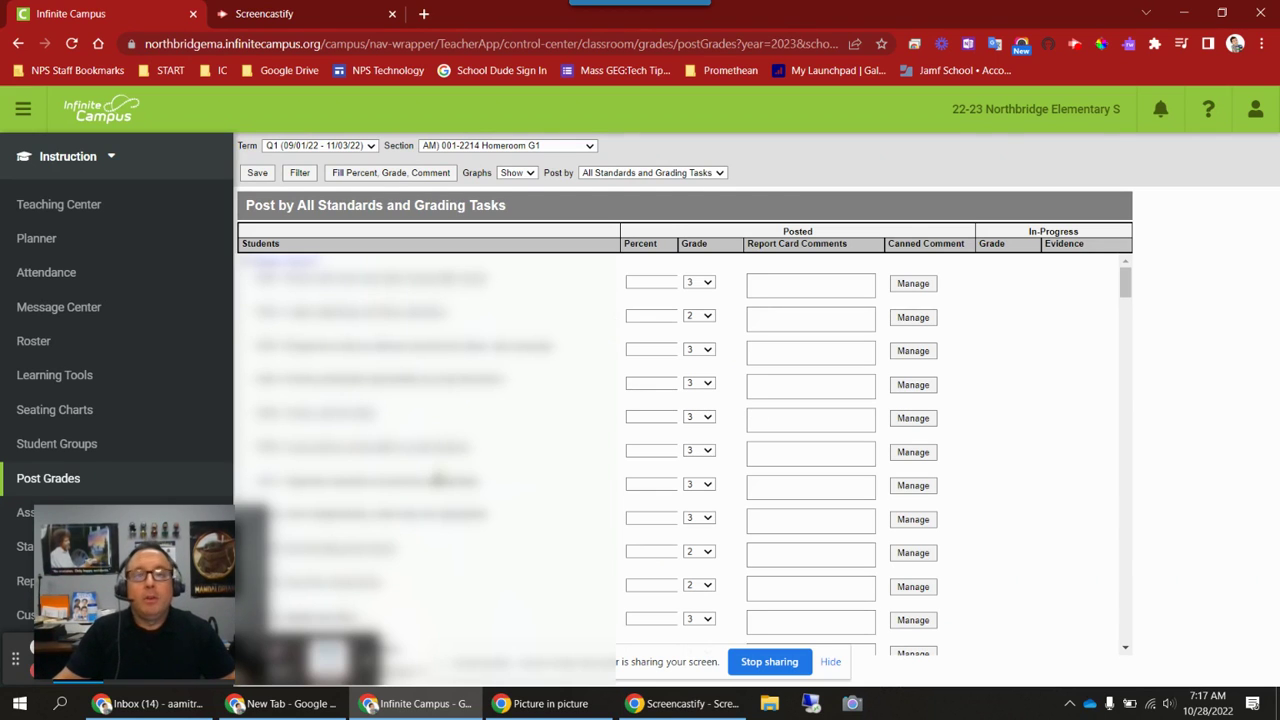
pyautogui.moveTo(166, 586)
pyautogui.moveTo(166, 586); pyautogui.dragTo(1143, 106)
pyautogui.moveTo(103, 662)
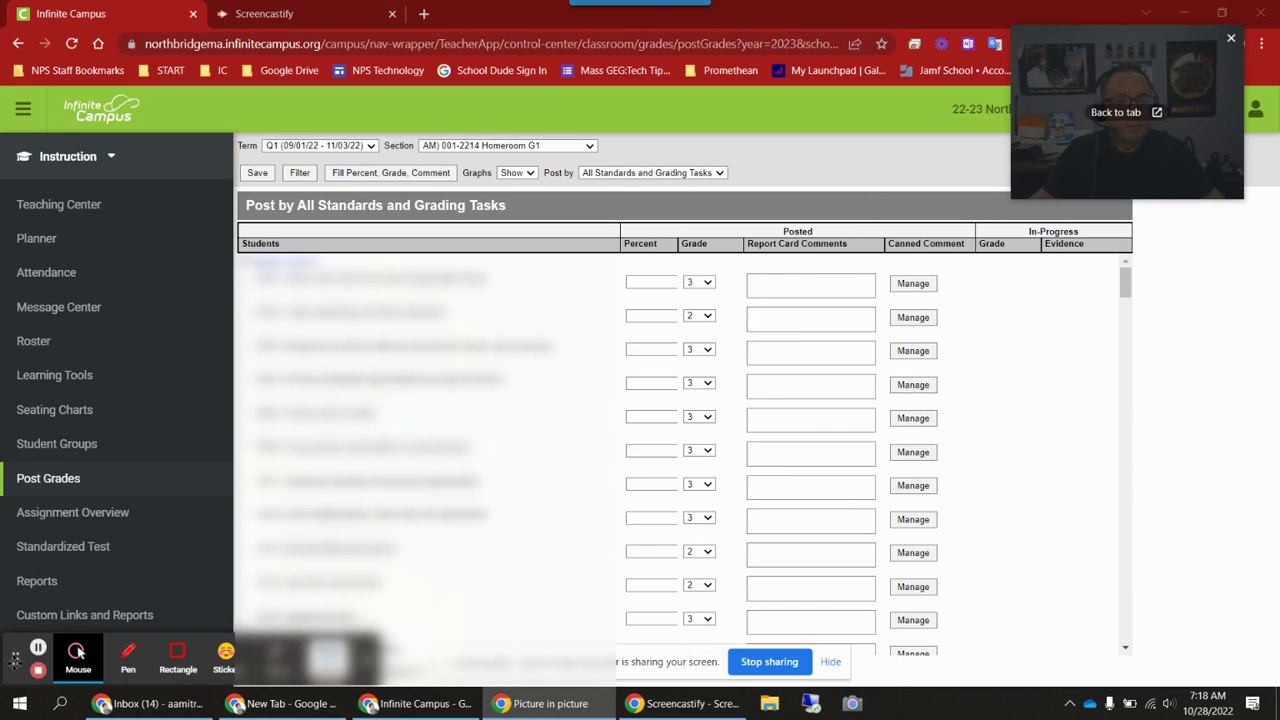
pyautogui.moveTo(16, 660); pyautogui.dragTo(35, 110)
pyautogui.moveTo(34, 40); pyautogui.dragTo(27, 40)
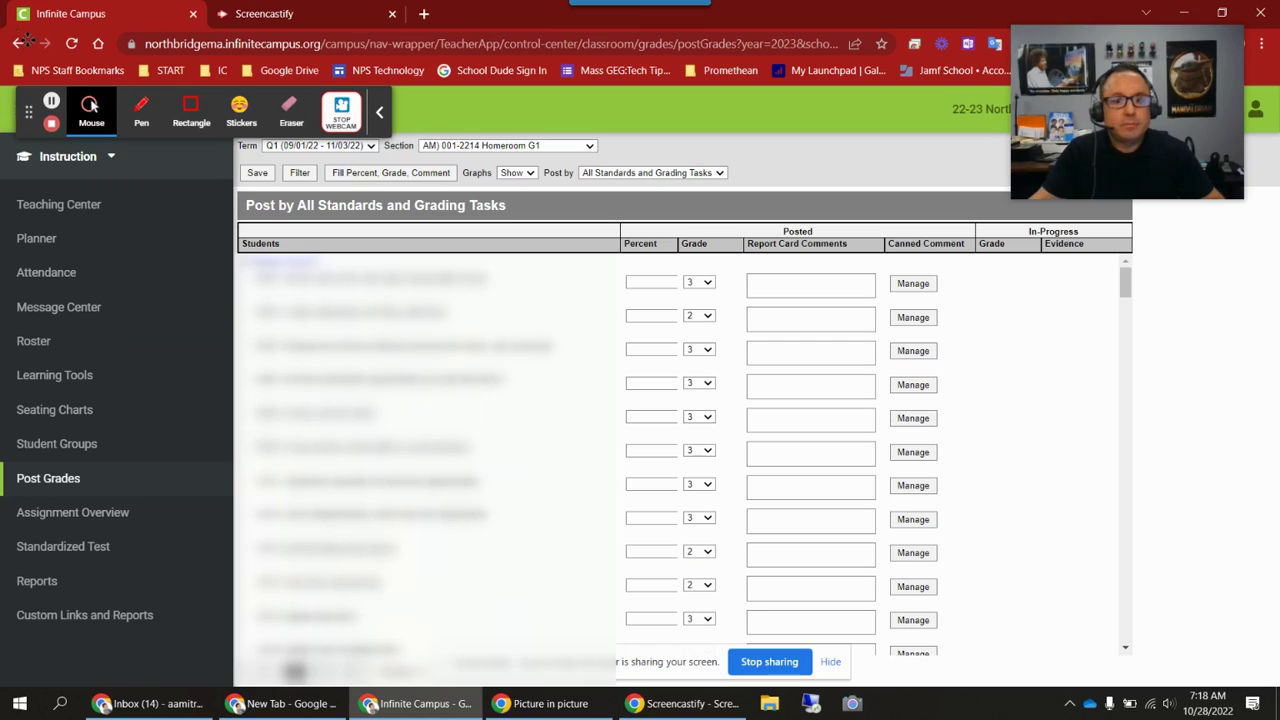
pyautogui.click(833, 663)
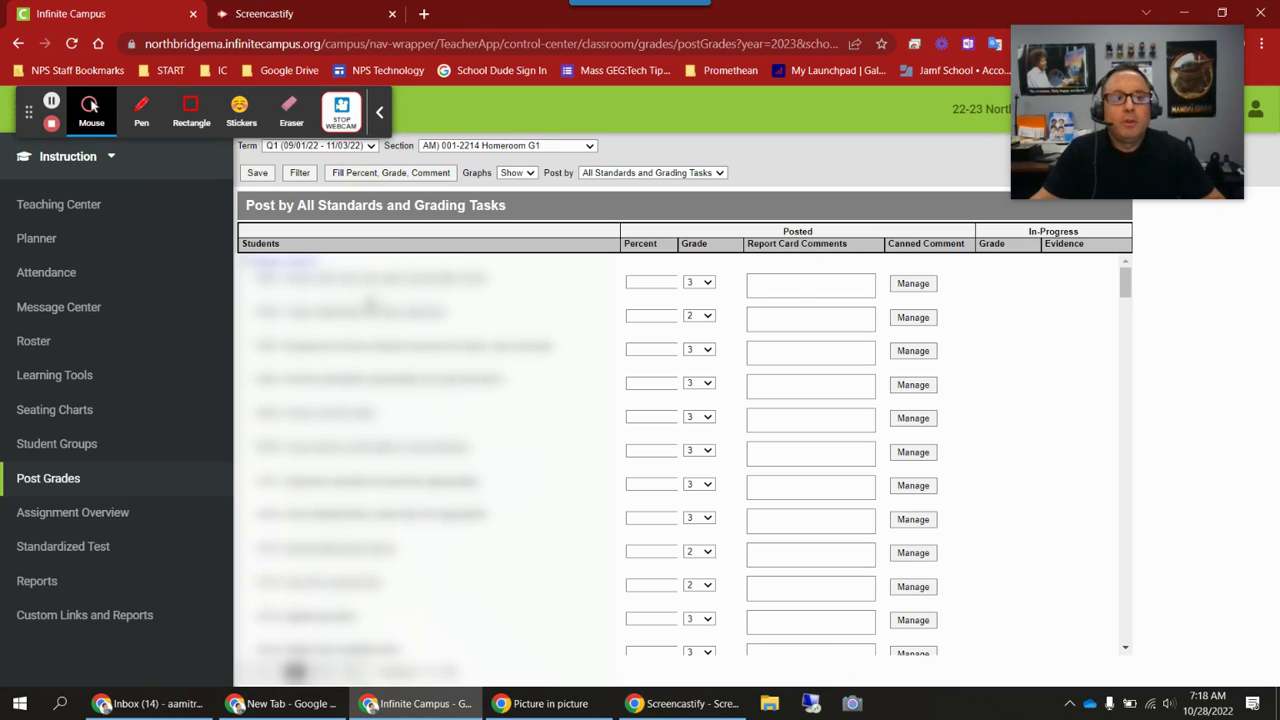
# Scroll through the student groups' Q1 homeroom grades for every standard.
pyautogui.scroll(-3, 376, 642)
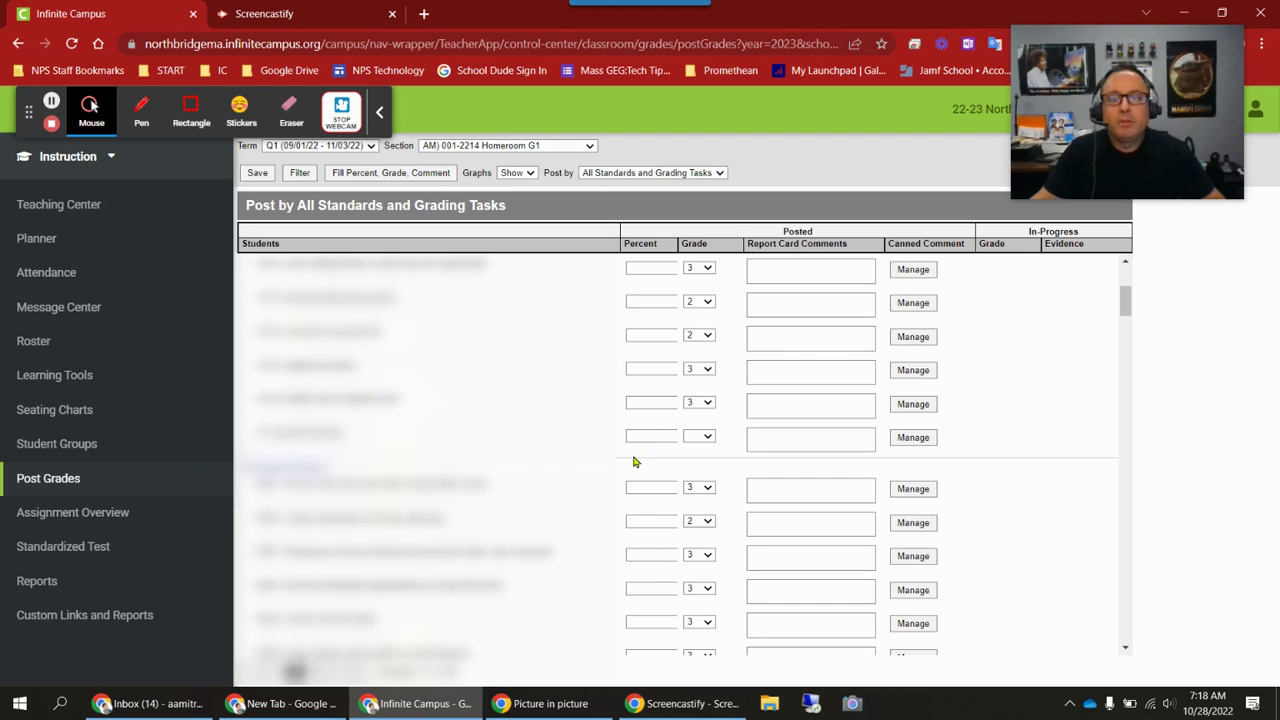
pyautogui.scroll(-2, 636, 460)
pyautogui.scroll(-10, 433, 455)
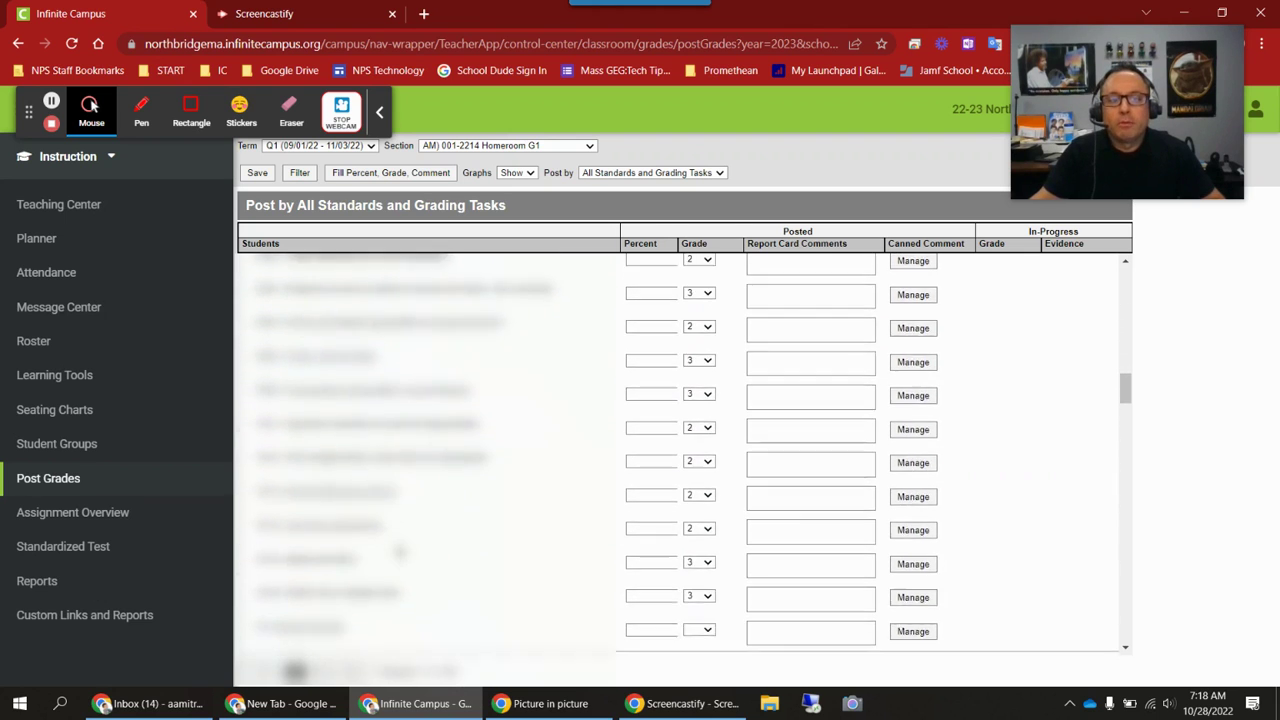
pyautogui.scroll(-8, 400, 553)
pyautogui.scroll(-1, 680, 450)
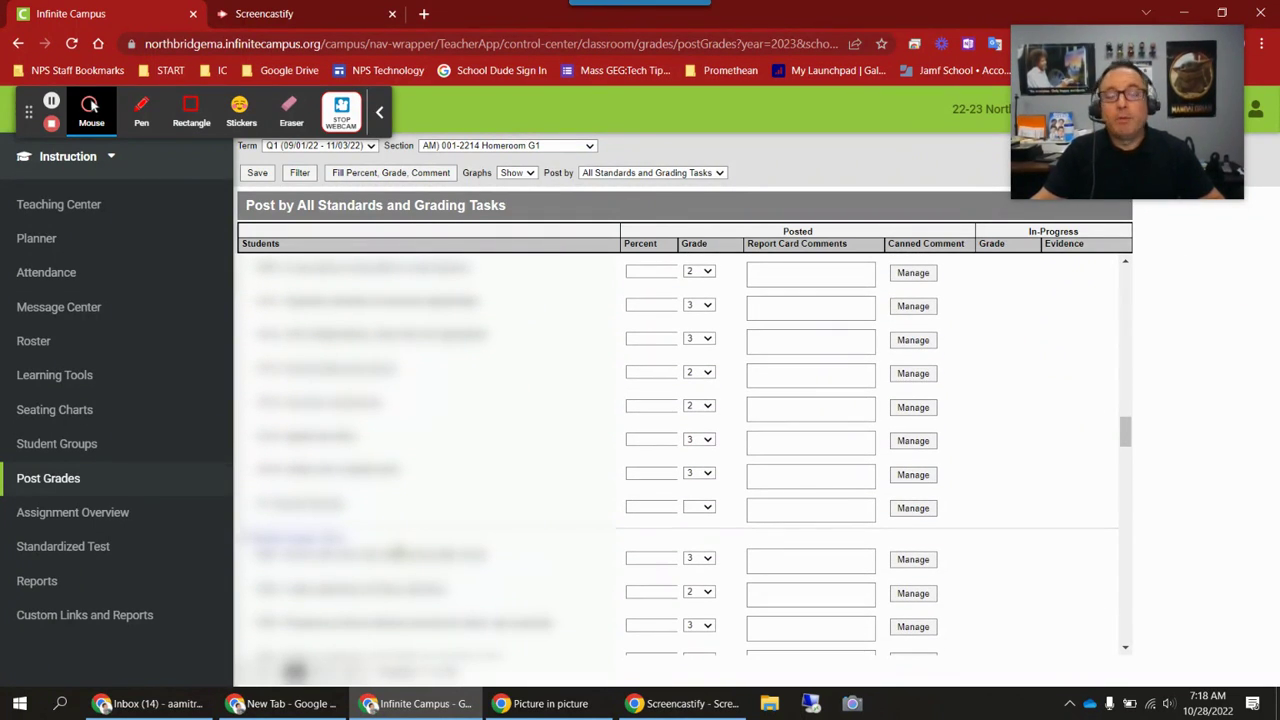
pyautogui.scroll(-4, 400, 552)
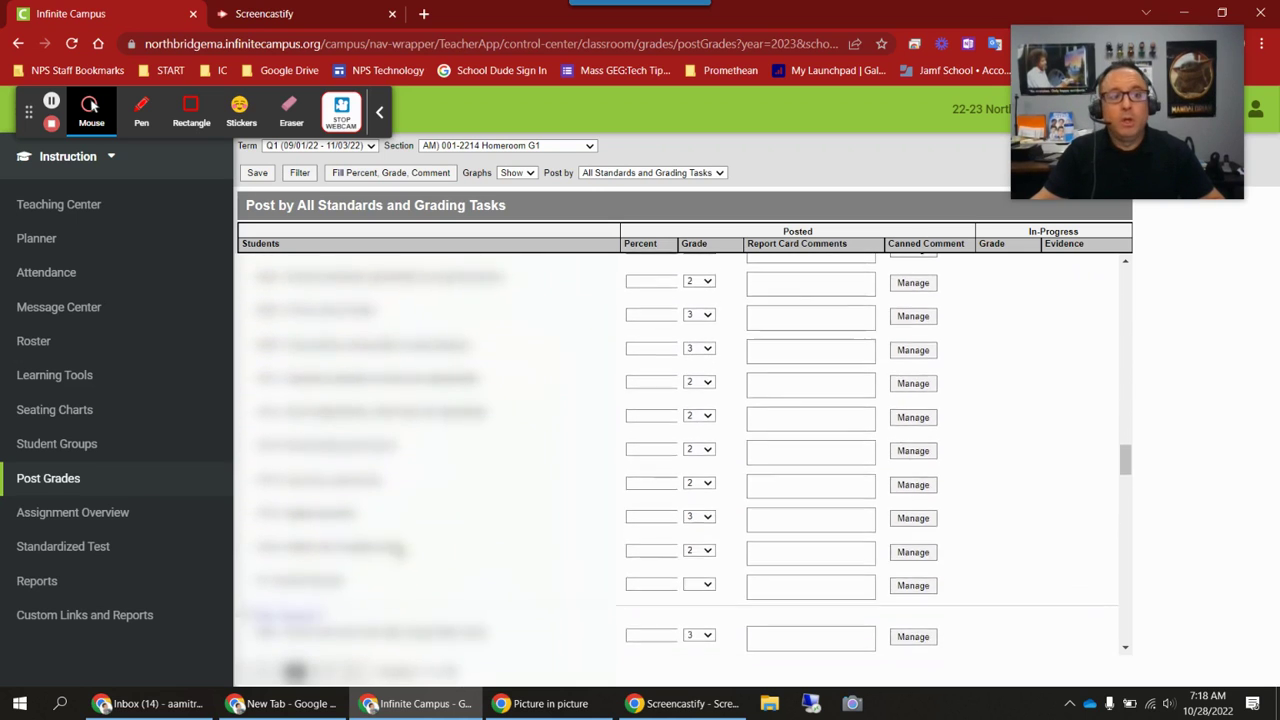
pyautogui.scroll(-3, 399, 551)
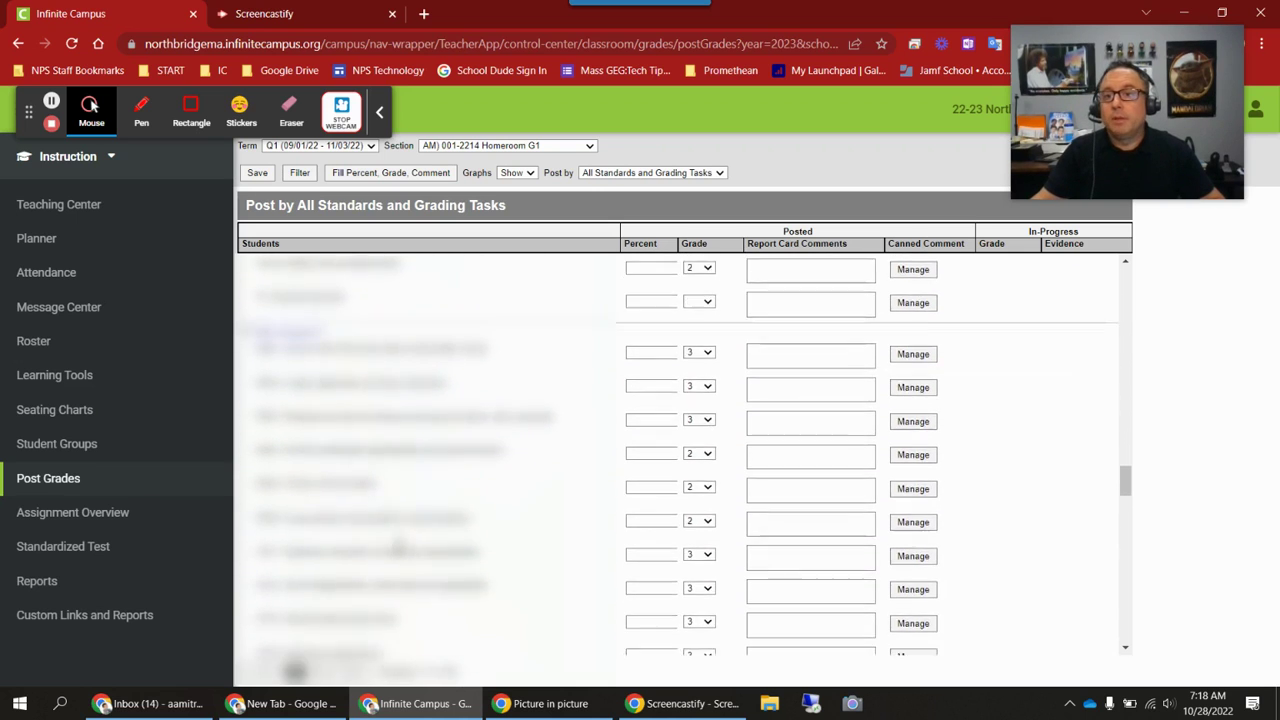
pyautogui.scroll(-3, 399, 548)
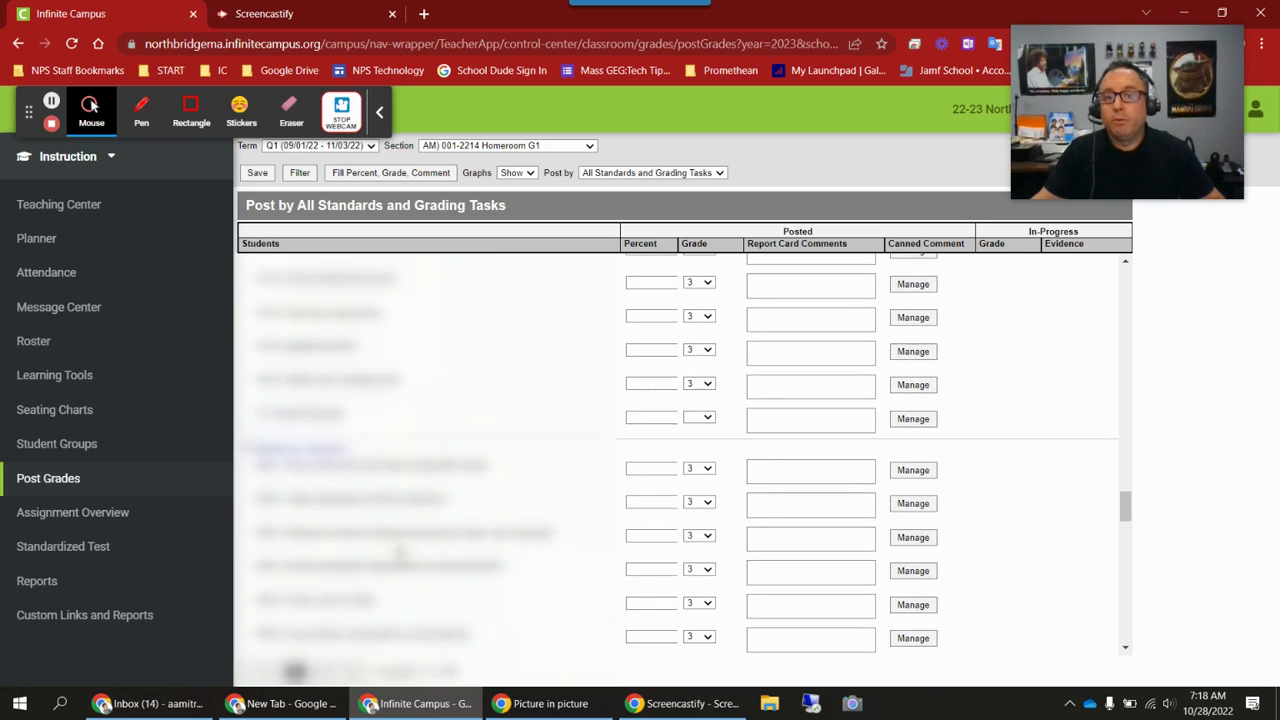
pyautogui.scroll(-2, 399, 552)
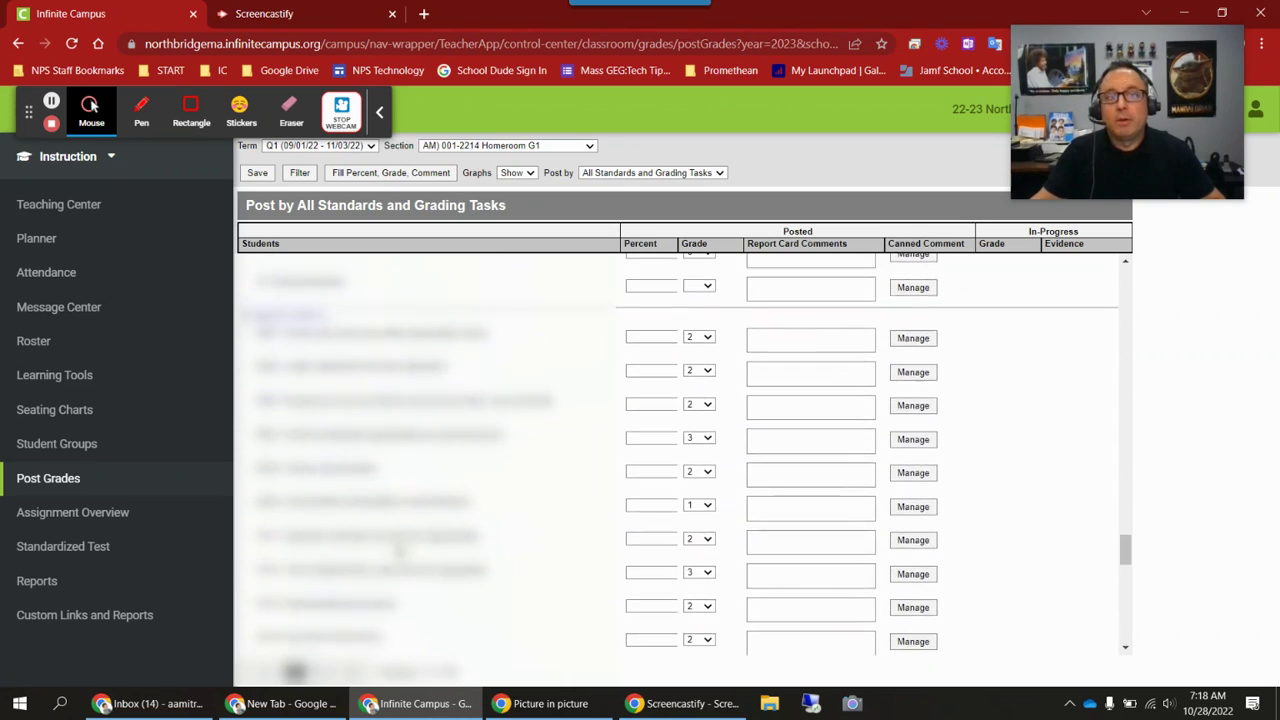
pyautogui.scroll(3, 399, 551)
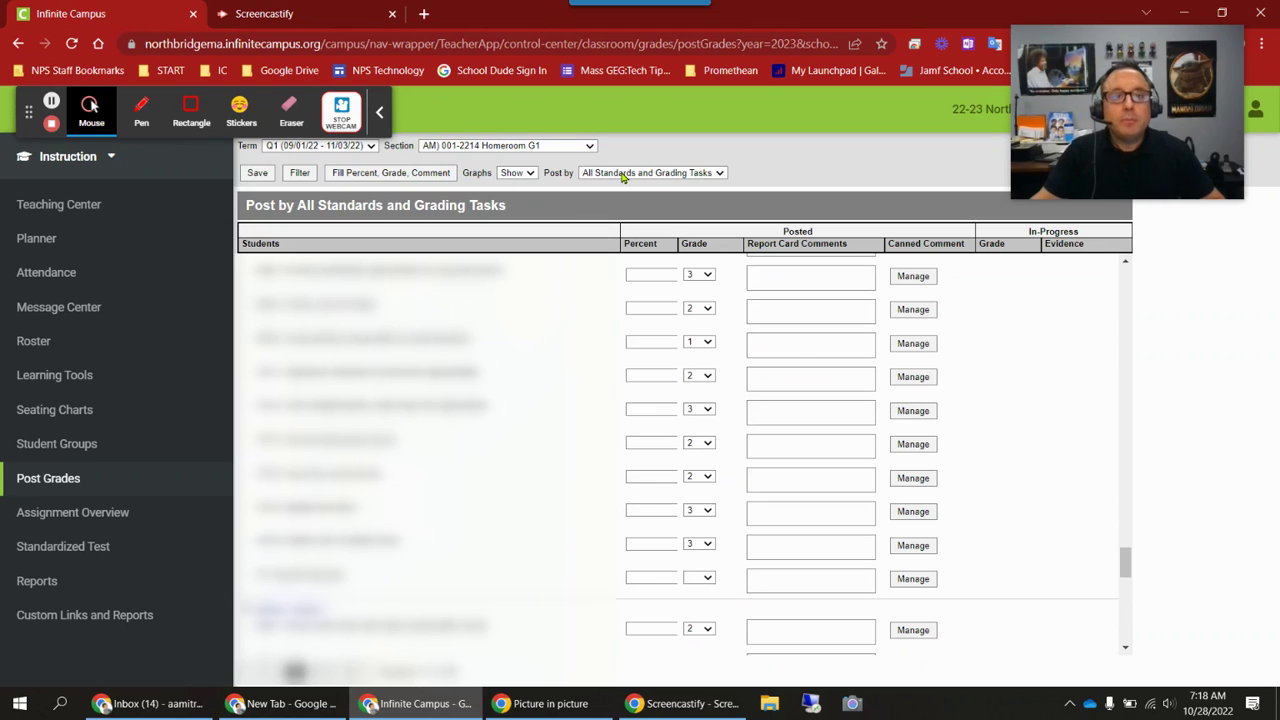
# Set Post by back to Standard/Grading Task, keeping section AM) 001-2214 Homeroom G1.
pyautogui.click(631, 175)
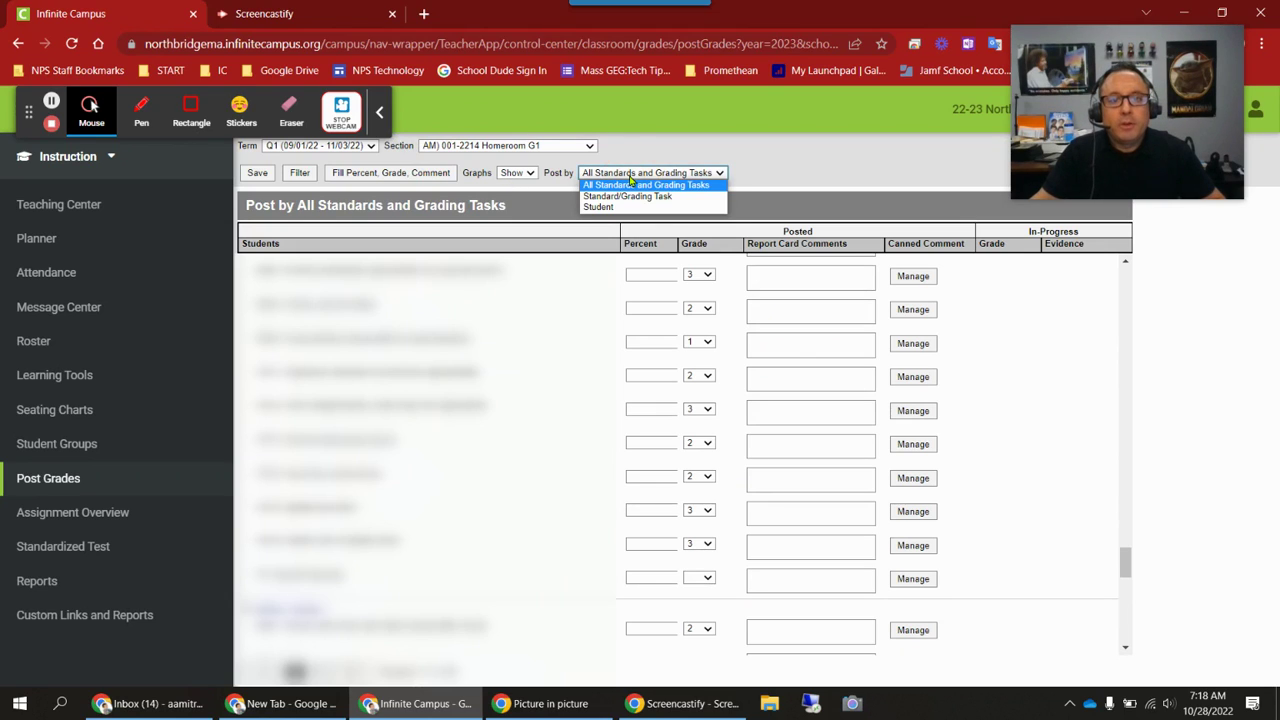
pyautogui.click(755, 168)
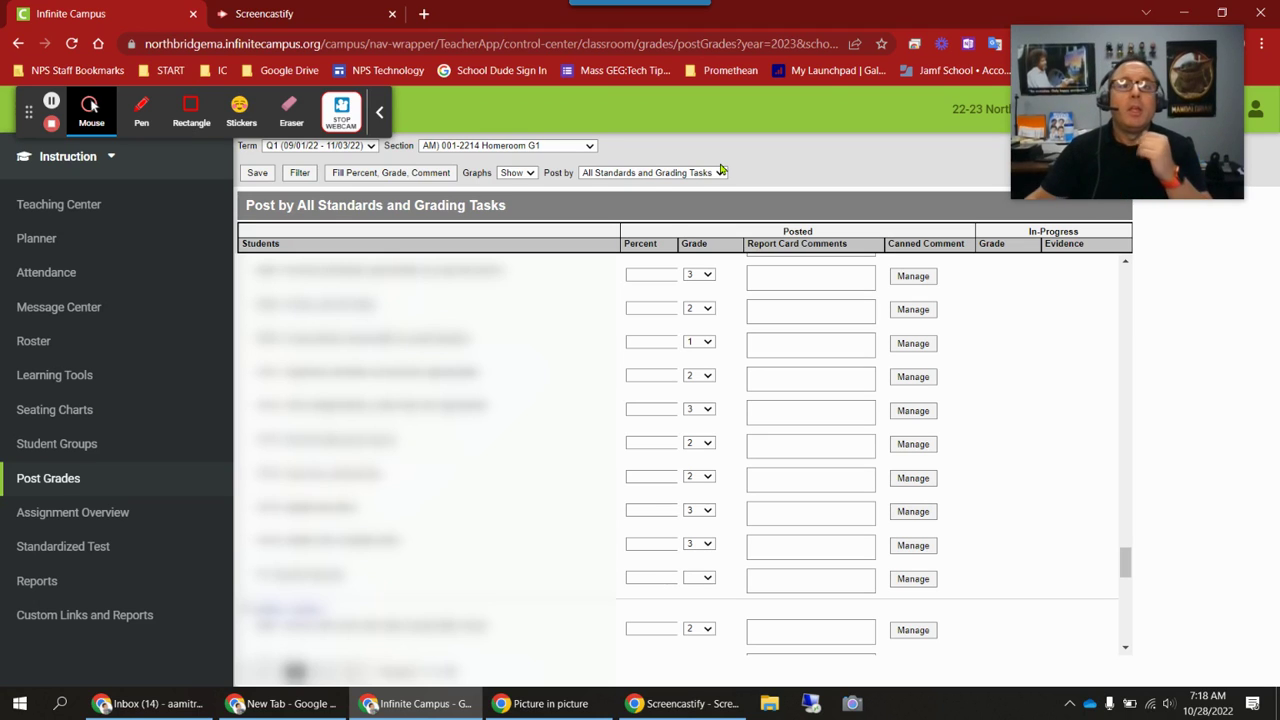
pyautogui.click(650, 173)
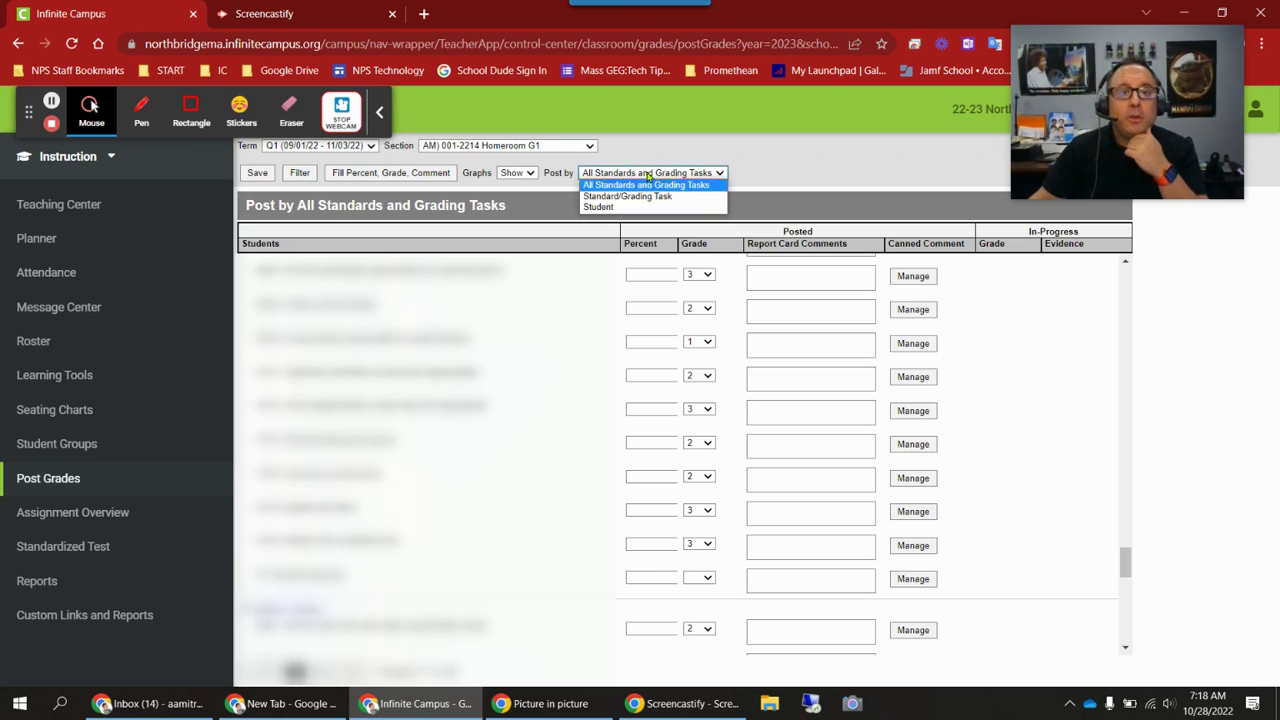
pyautogui.click(638, 198)
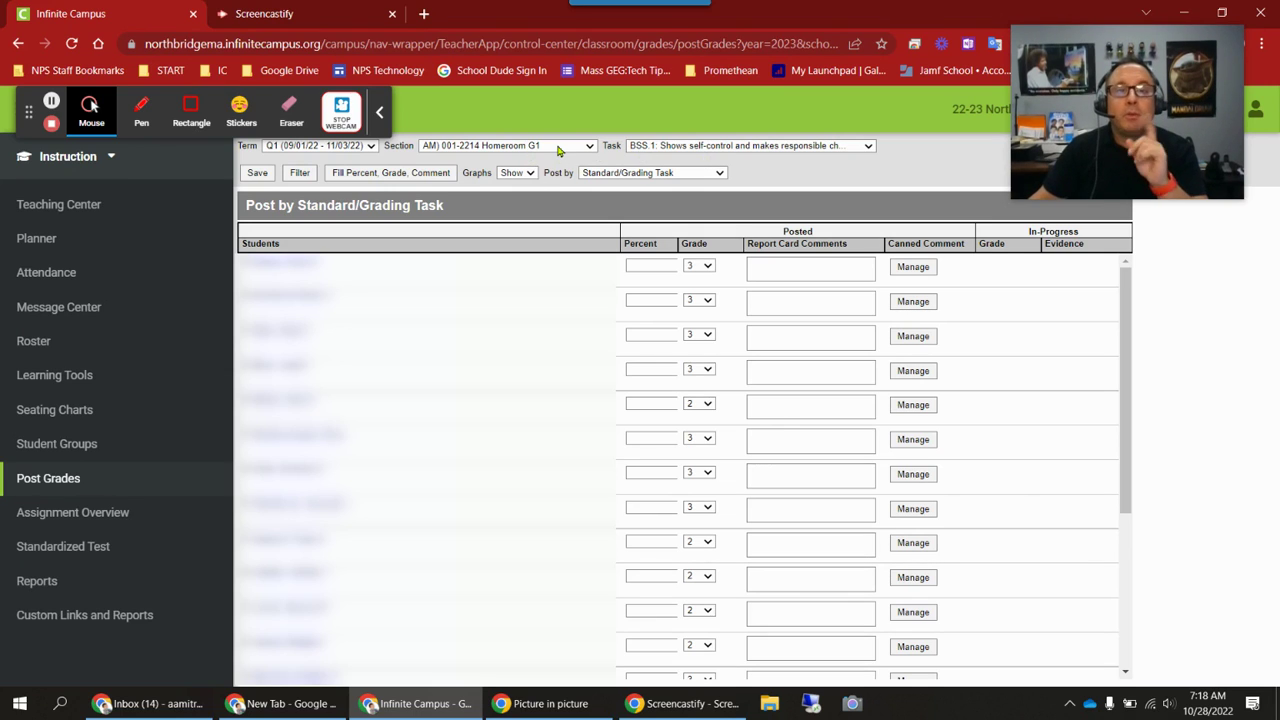
pyautogui.click(537, 147)
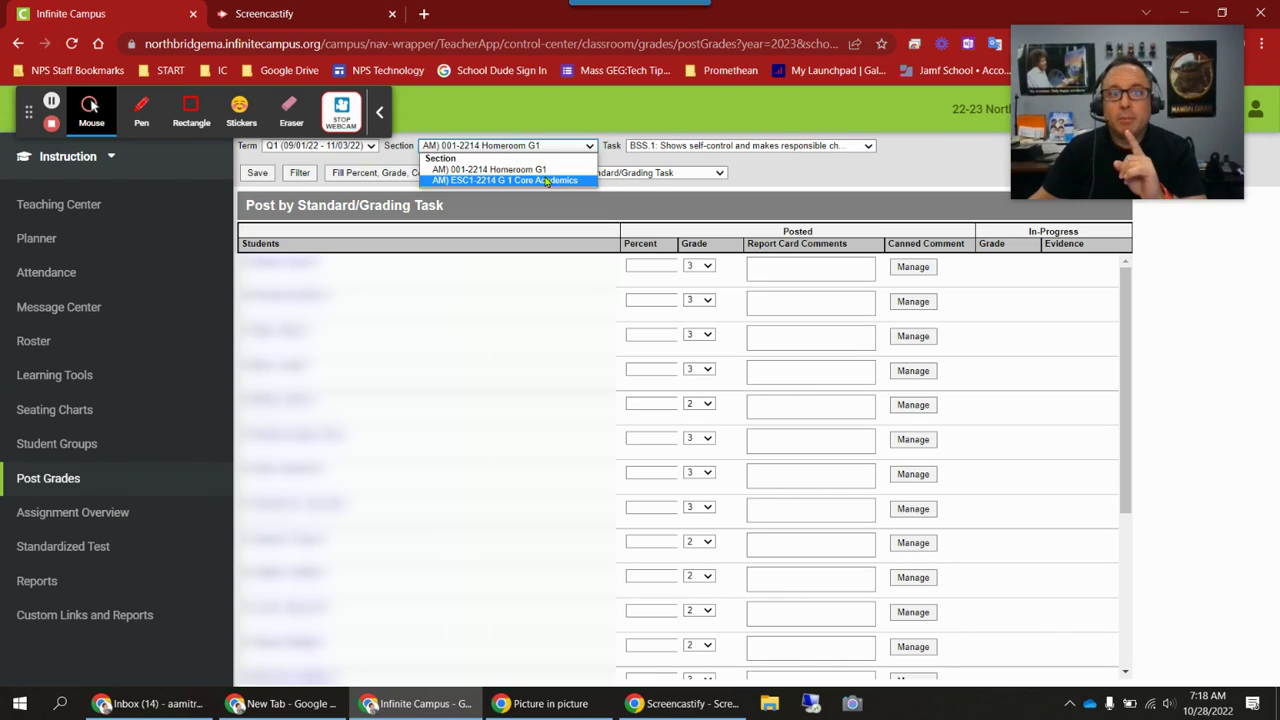
pyautogui.click(543, 175)
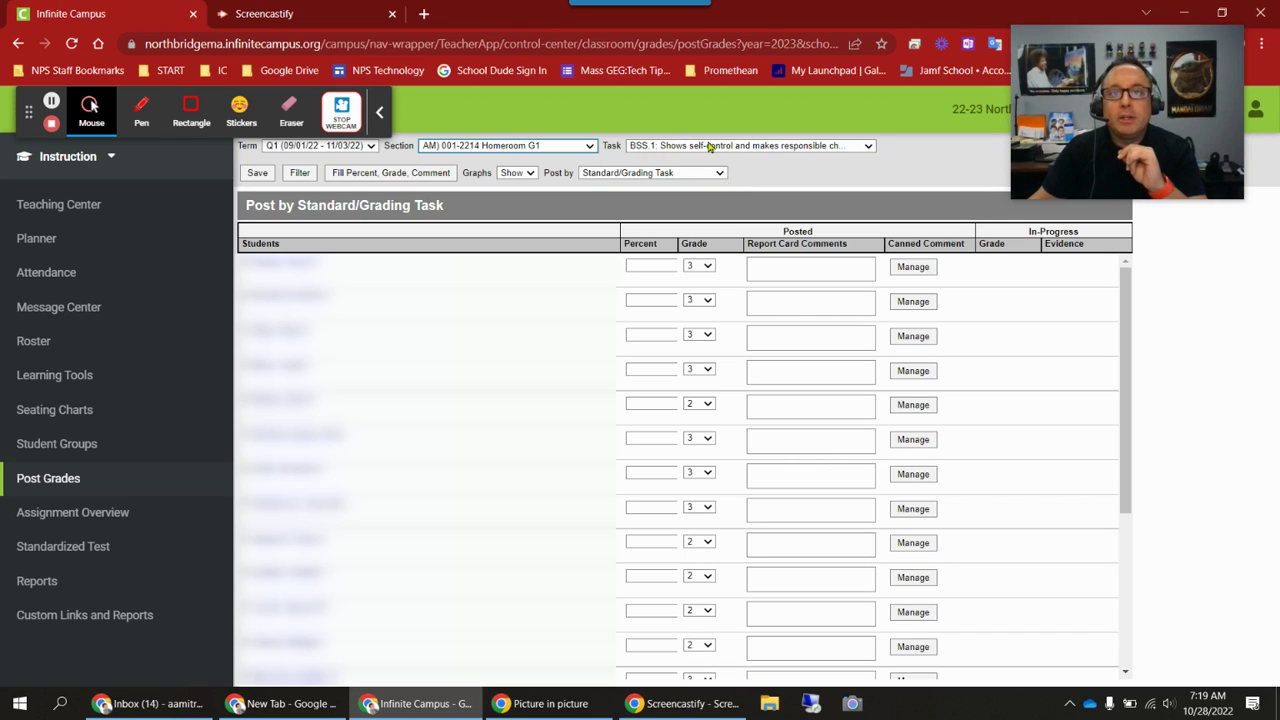
# Under TN: Teacher Narrative, type 'Pleasure to have in class...' for the first student, then delete it.
pyautogui.click(857, 147)
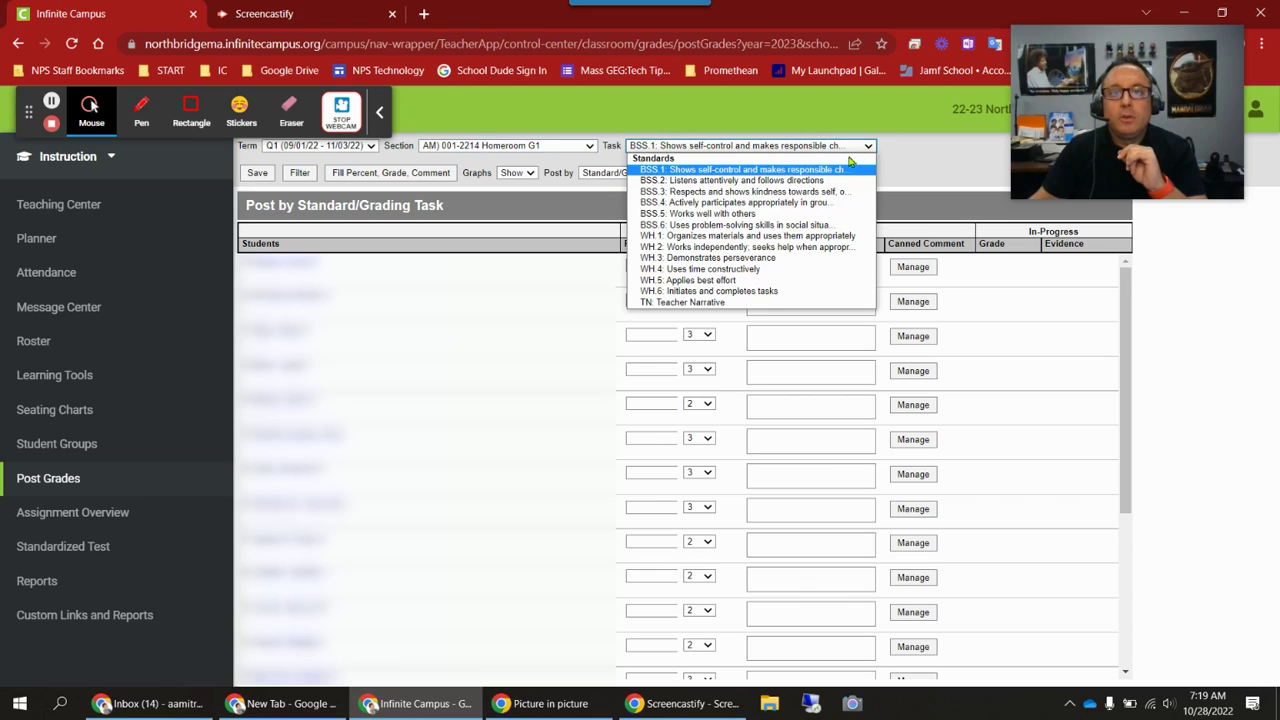
pyautogui.click(724, 311)
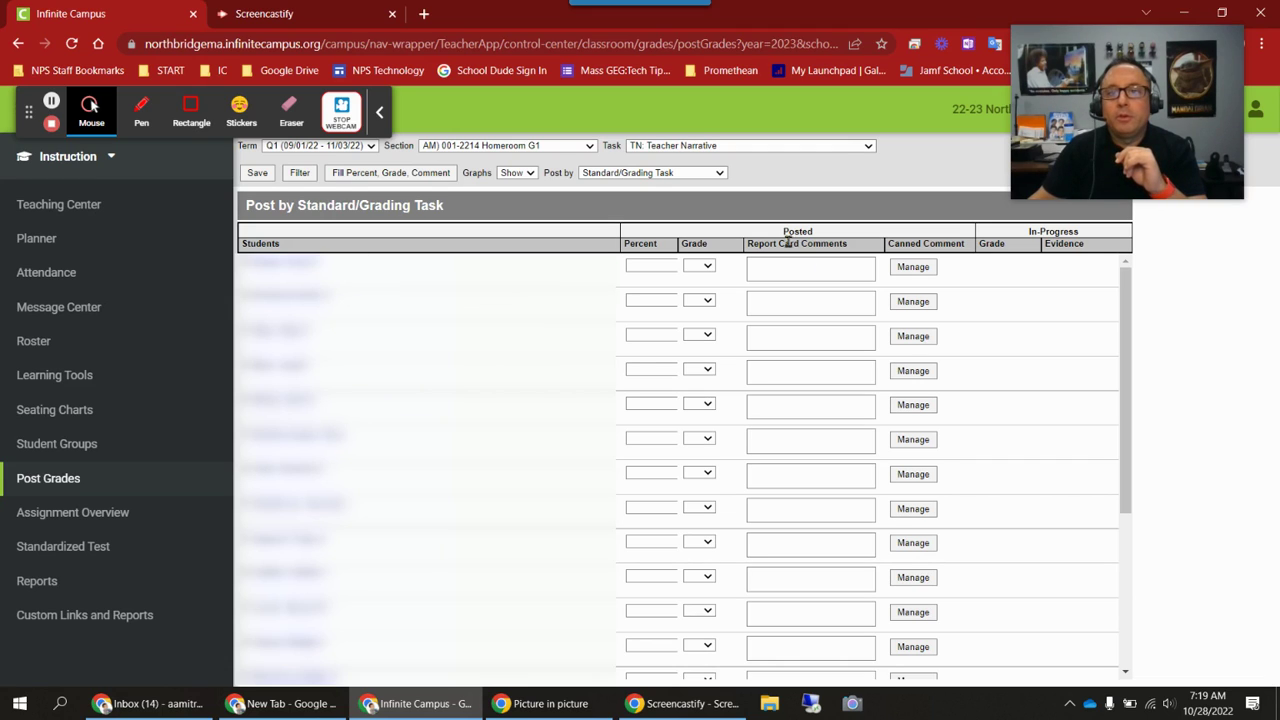
pyautogui.click(810, 270)
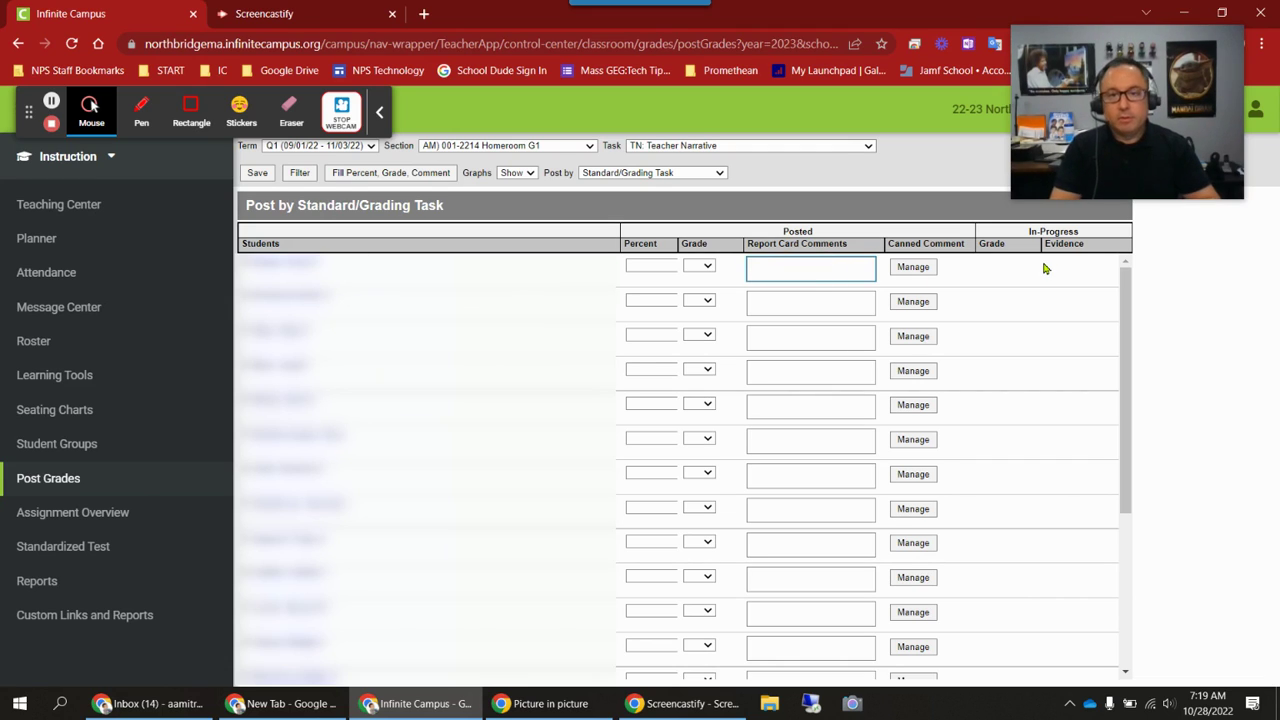
pyautogui.write('Pleasure to have in')
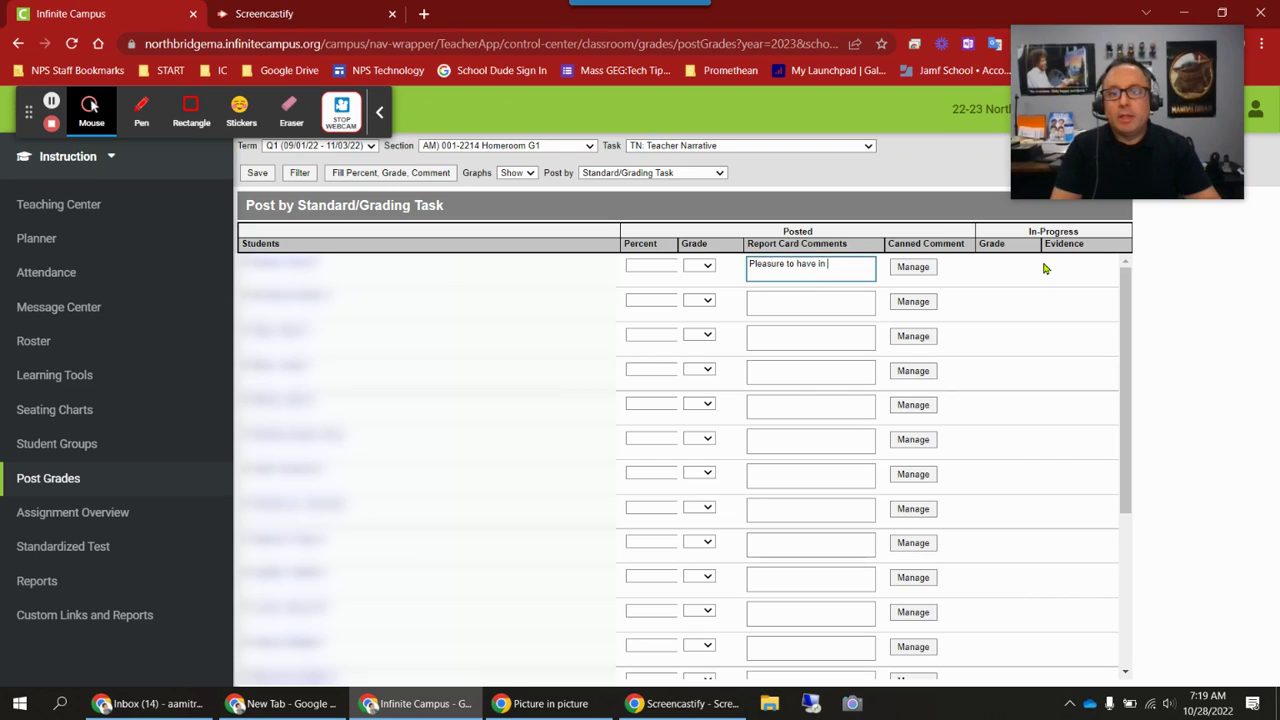
pyautogui.write(' class. Needs')
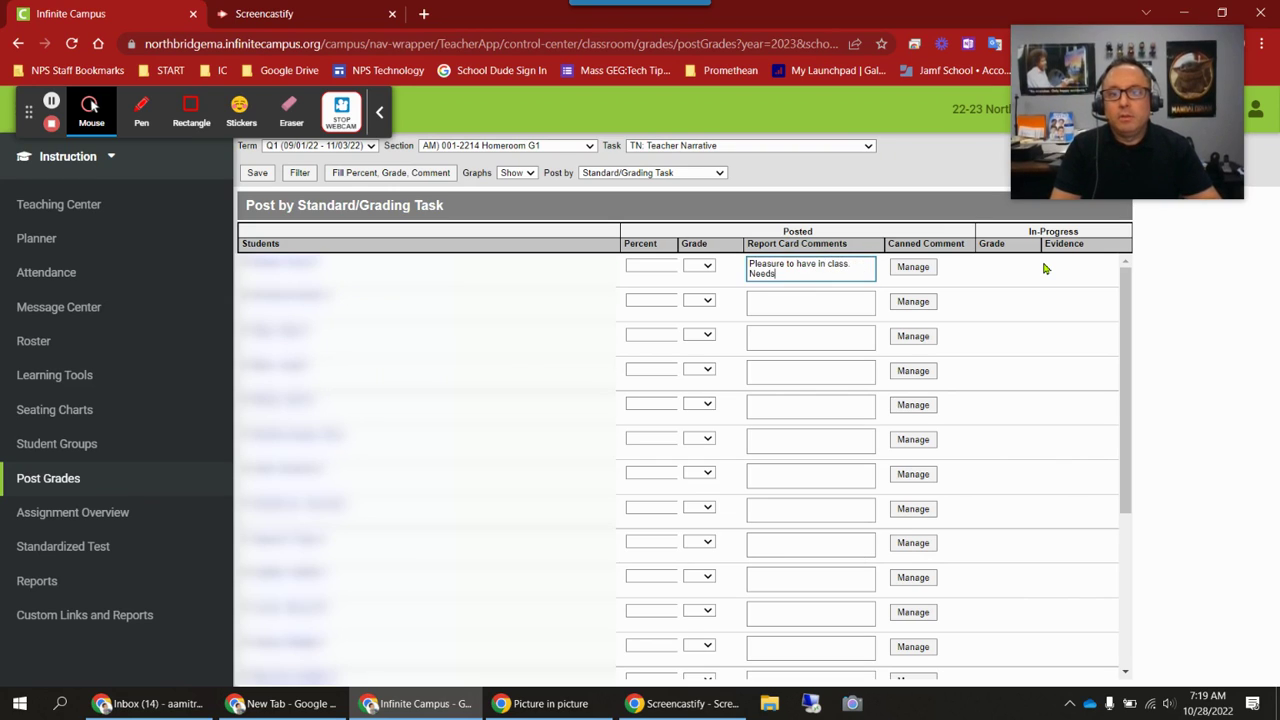
pyautogui.write(' to be more consistent with hom')
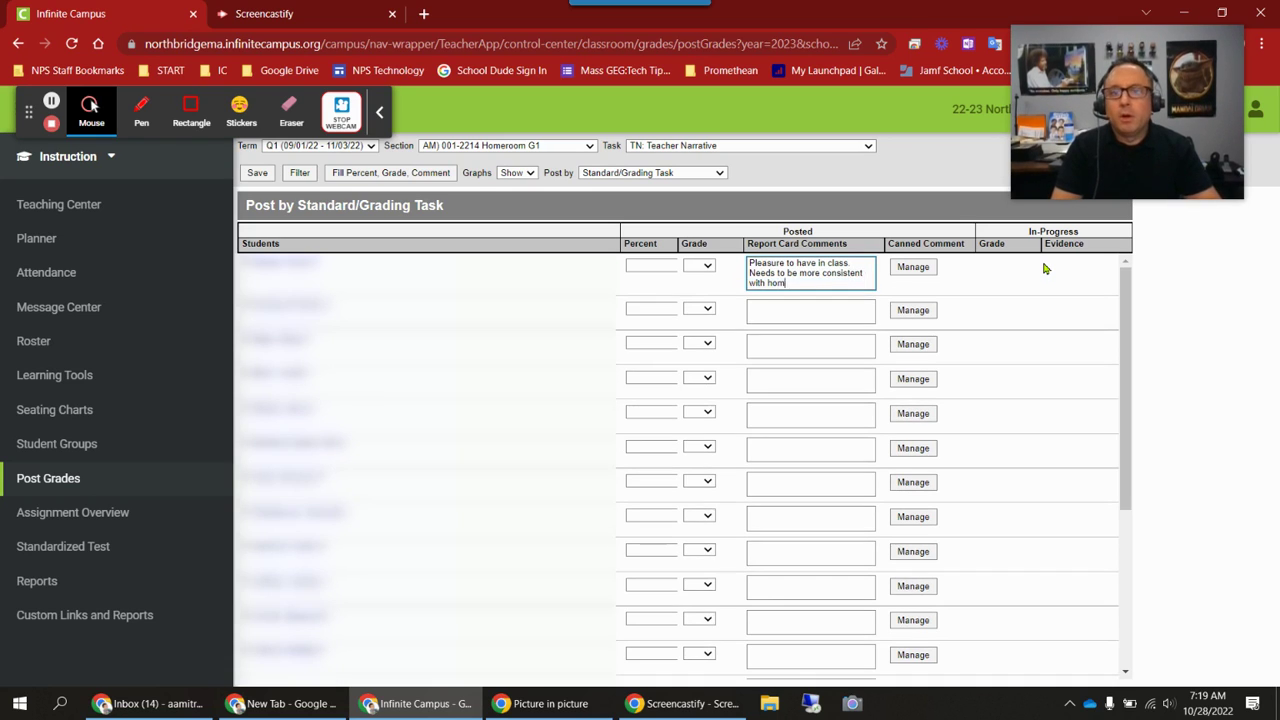
pyautogui.write('ework.')
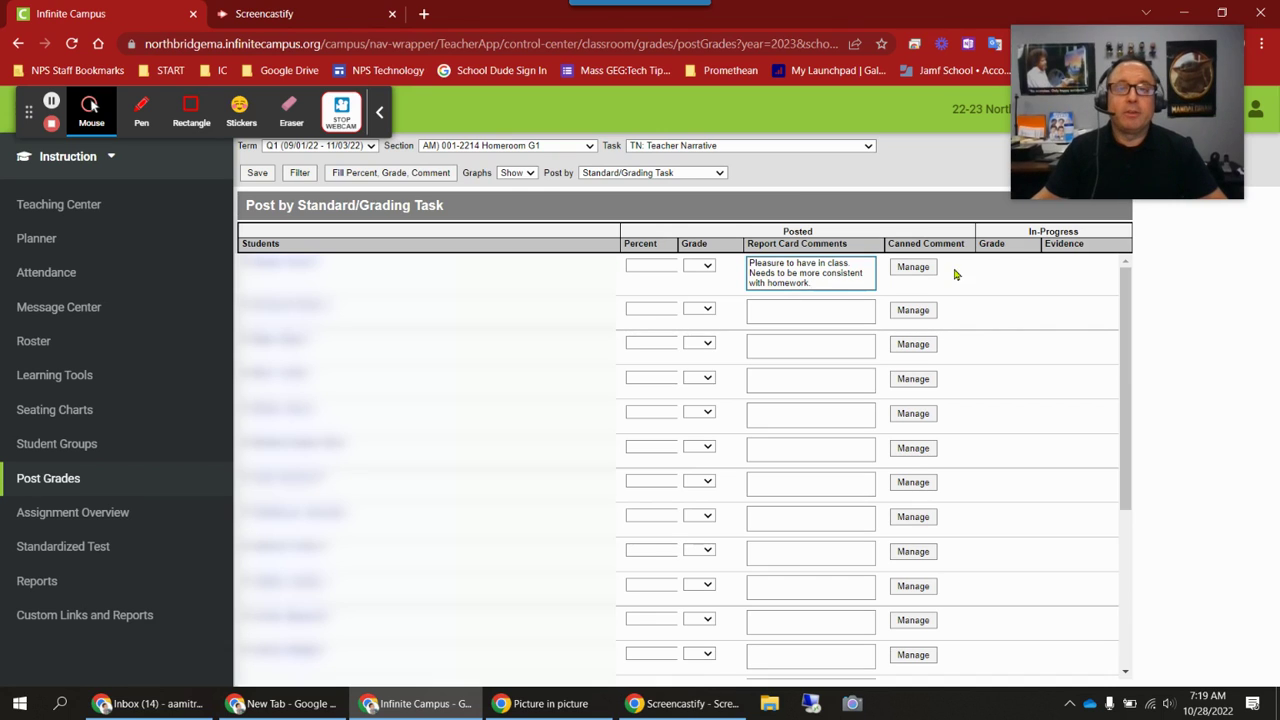
pyautogui.moveTo(820, 281); pyautogui.dragTo(734, 251)
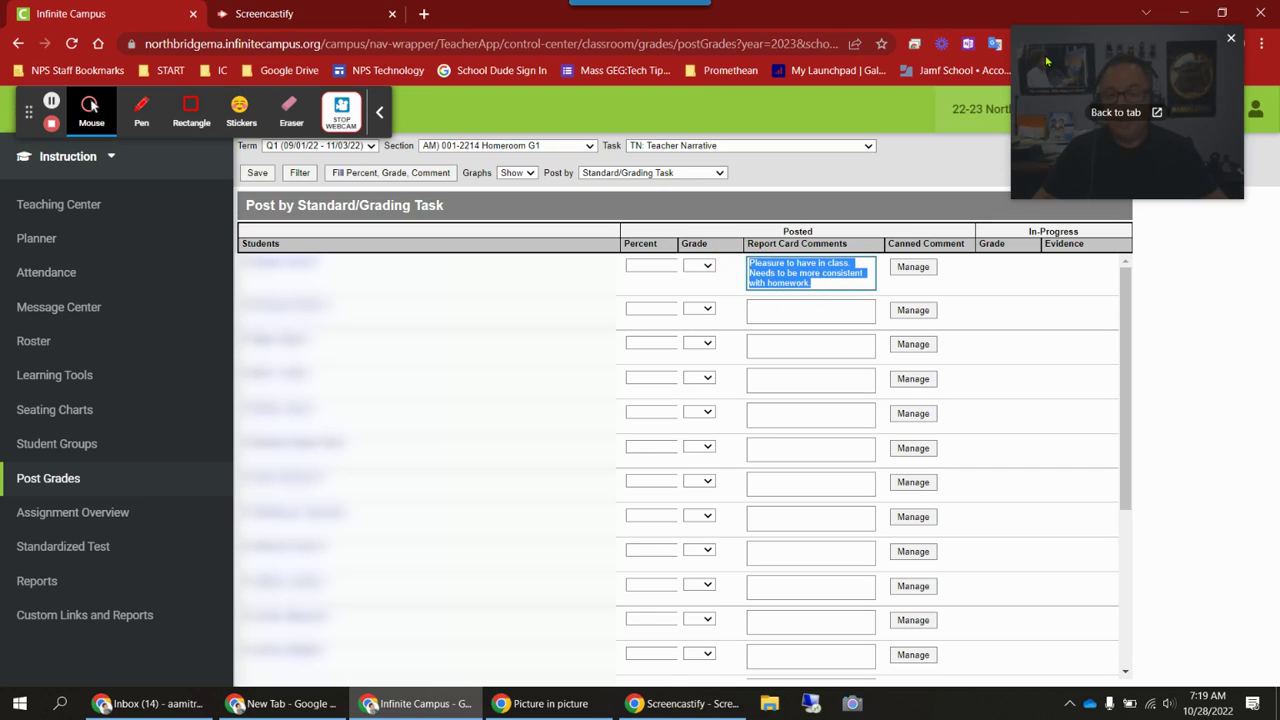
pyautogui.press('BackSpace')
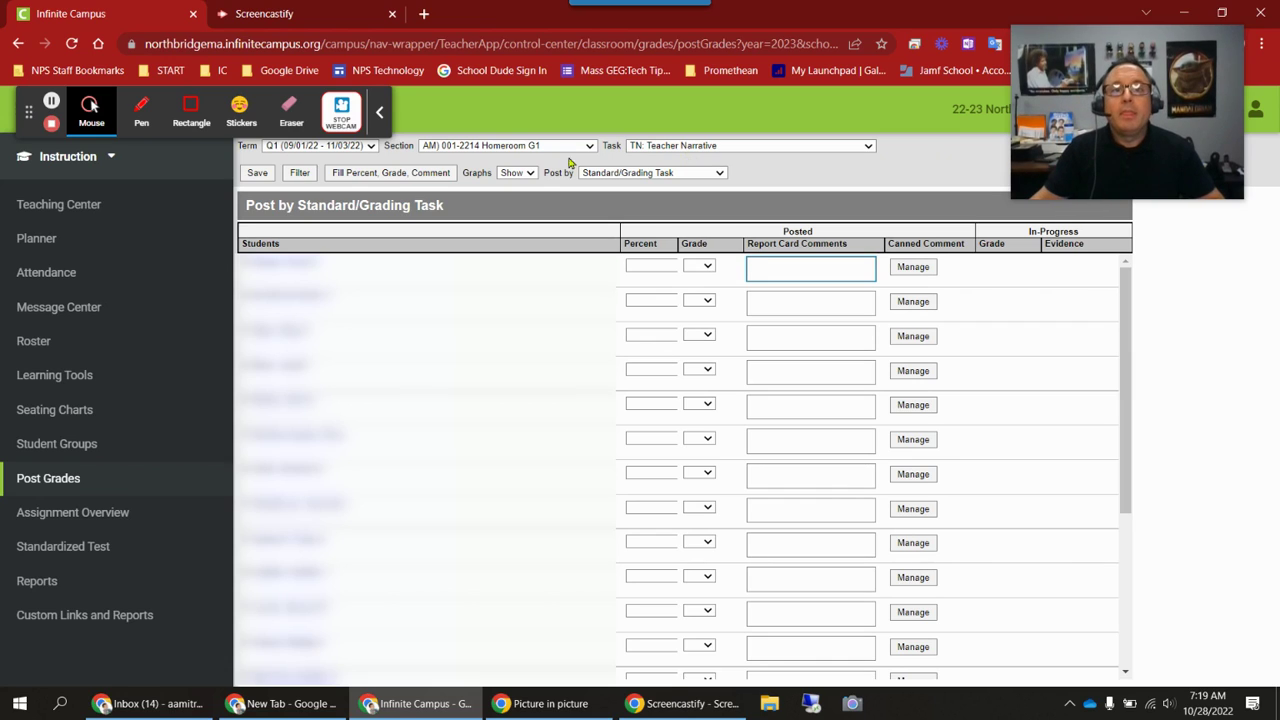
# Switch to section ESC1-2214 G 1 Core Academics, accept the leave-page warning, and list its standards.
pyautogui.click(512, 147)
pyautogui.click(522, 186)
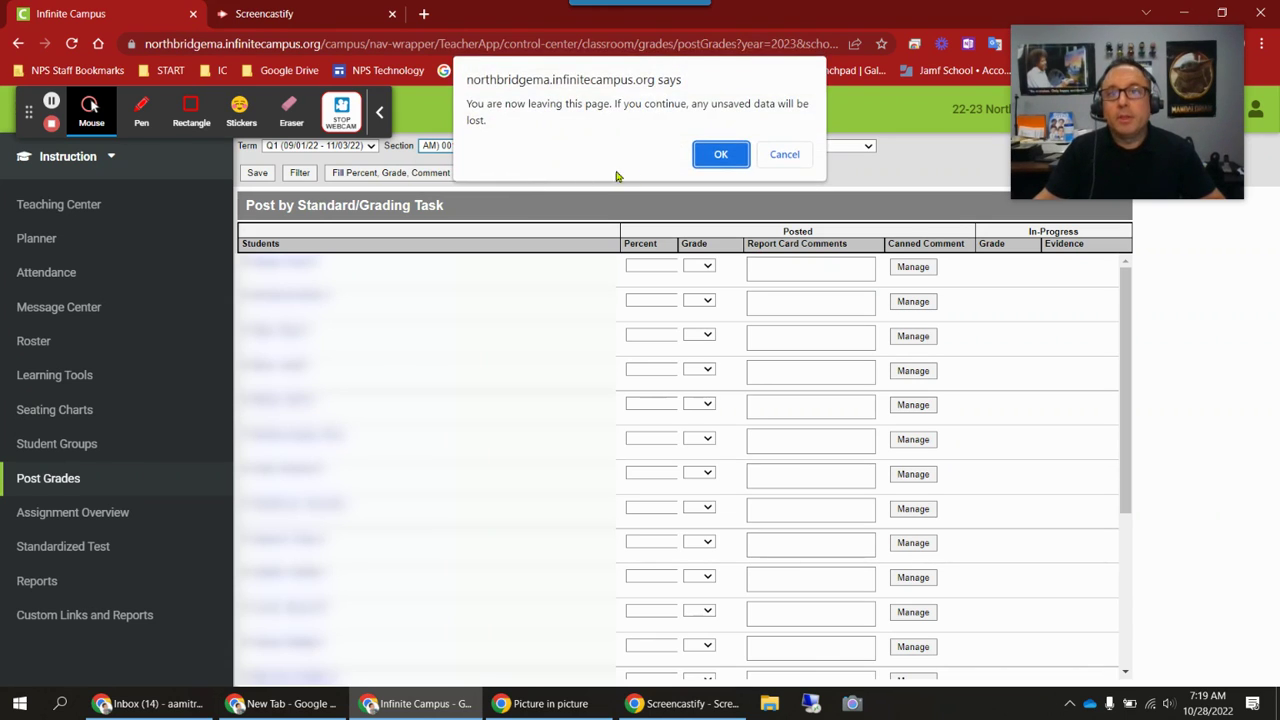
pyautogui.click(720, 154)
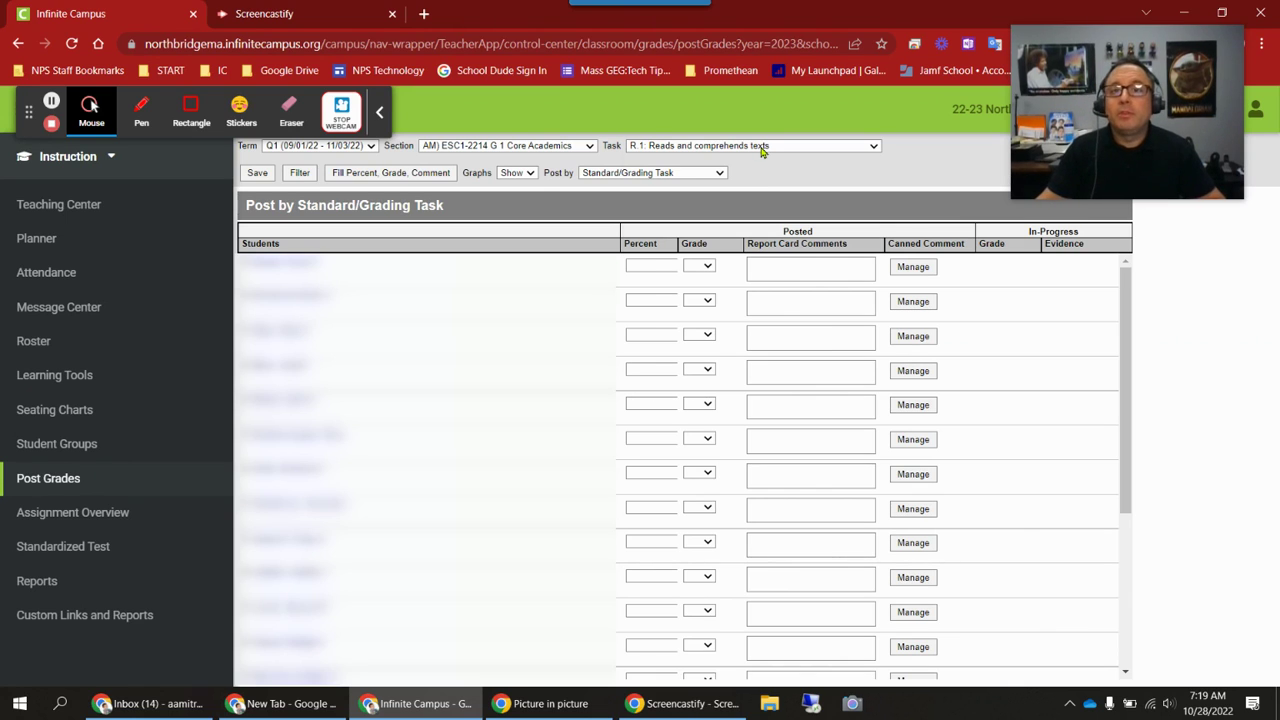
pyautogui.click(762, 150)
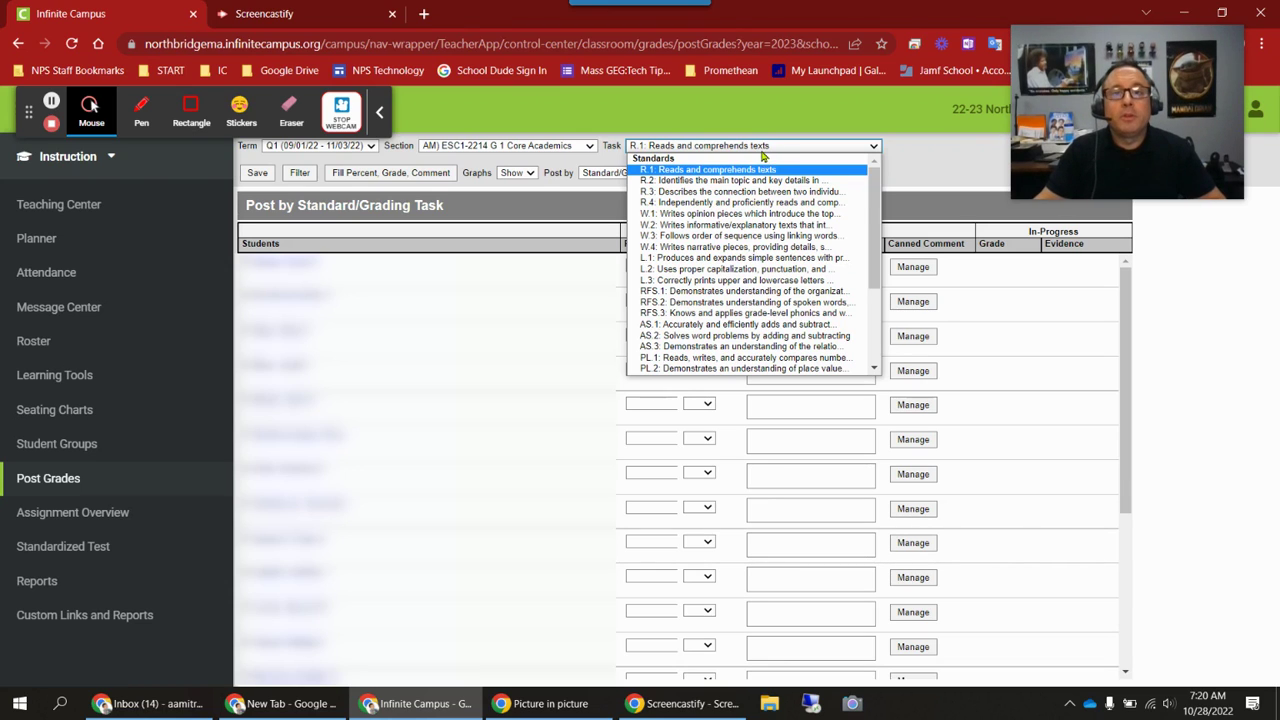
# Switch to standard W.1 and bulk-fill NA as every Core Academics G1 student's grade.
pyautogui.click(703, 214)
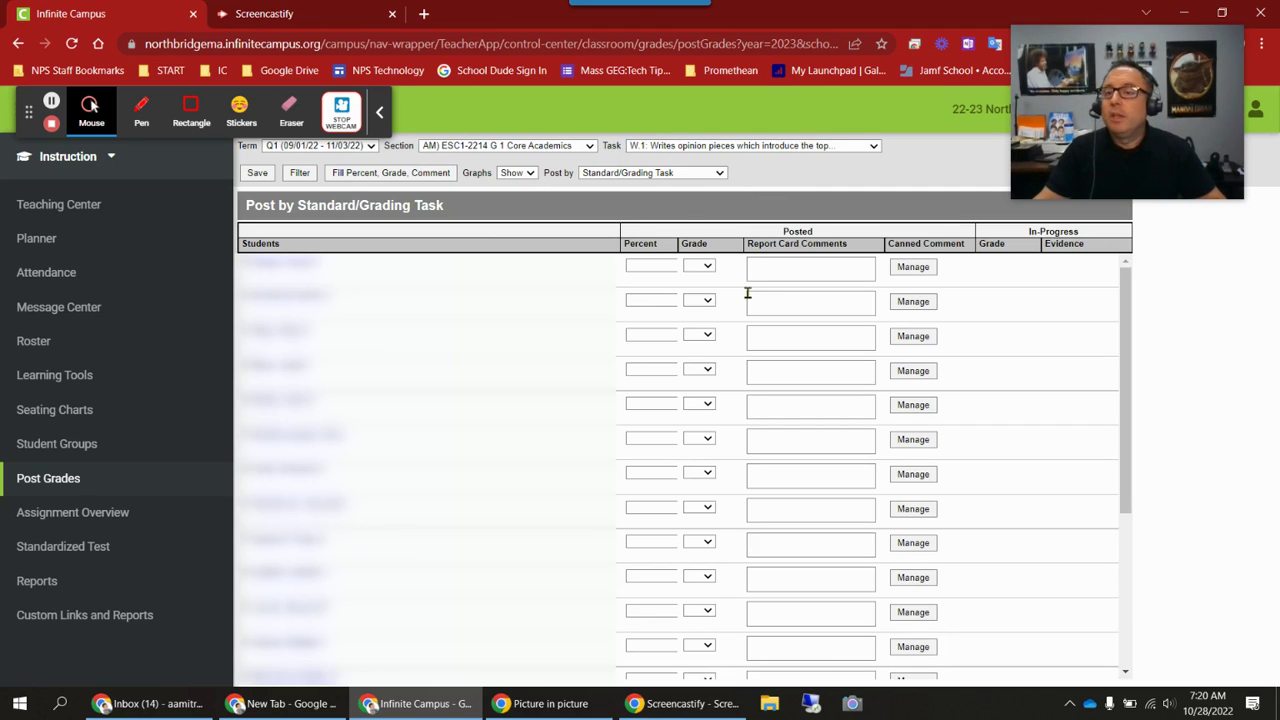
pyautogui.click(392, 176)
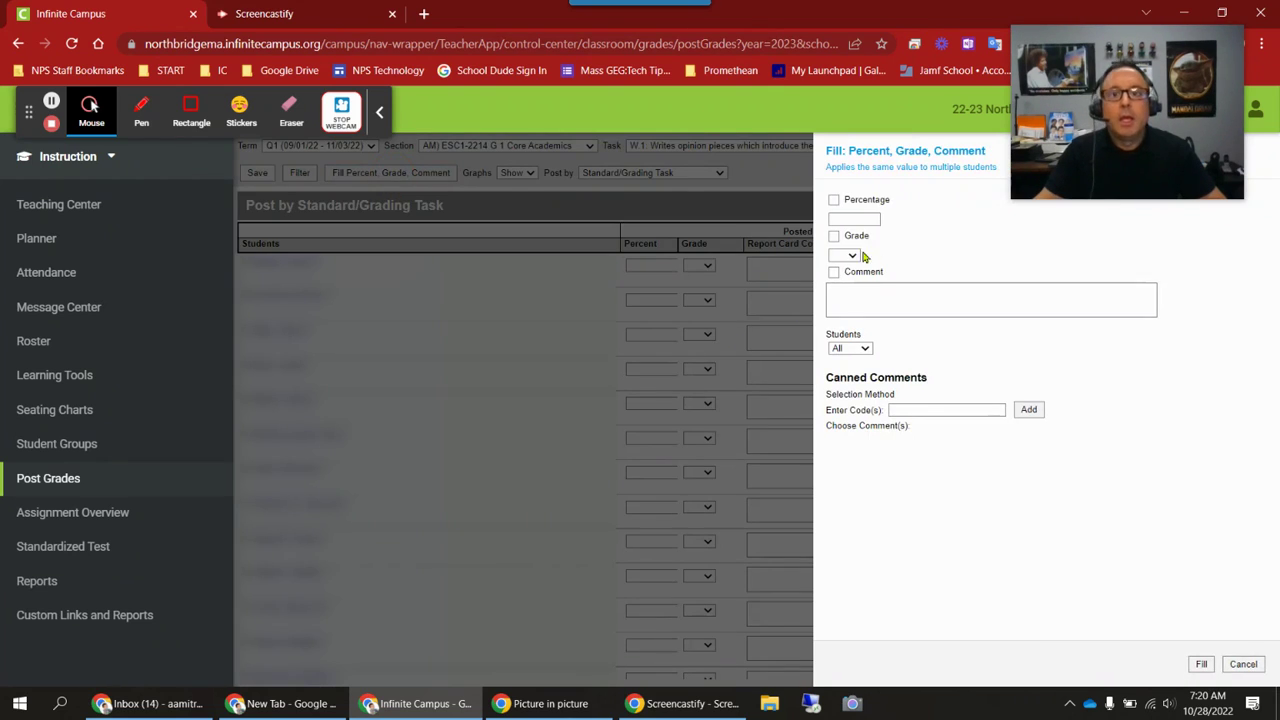
pyautogui.click(852, 256)
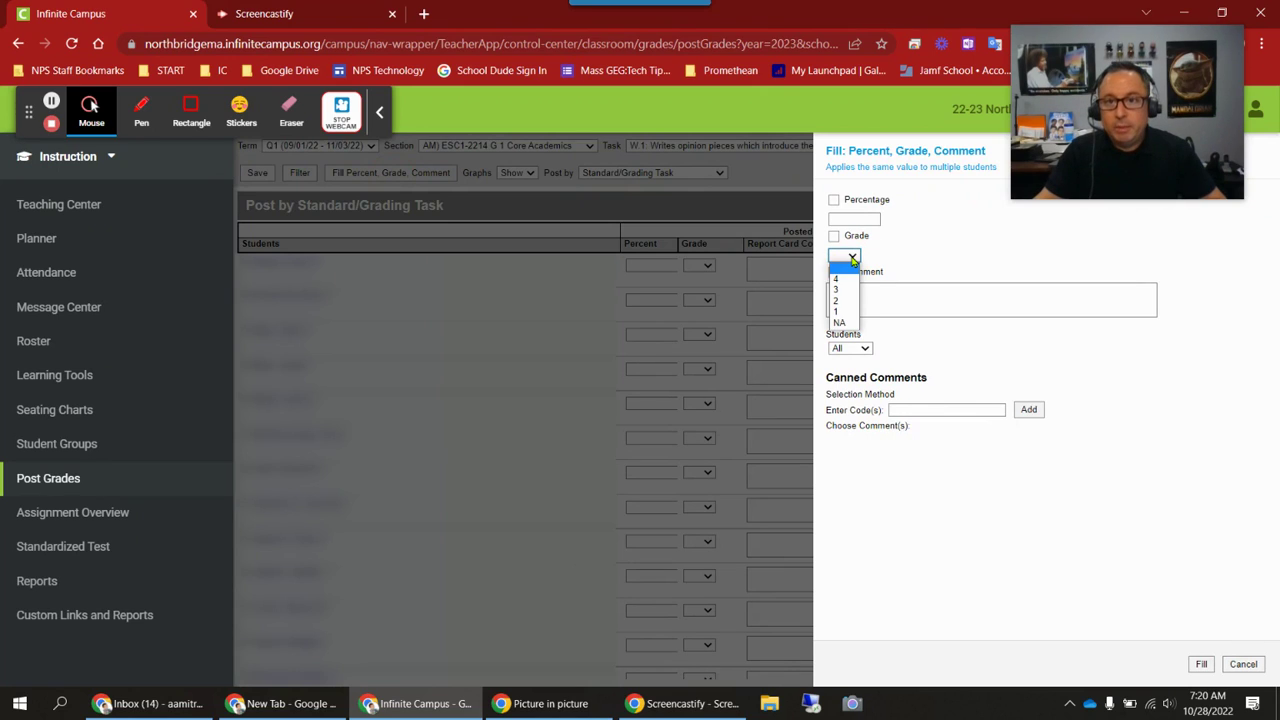
pyautogui.click(842, 323)
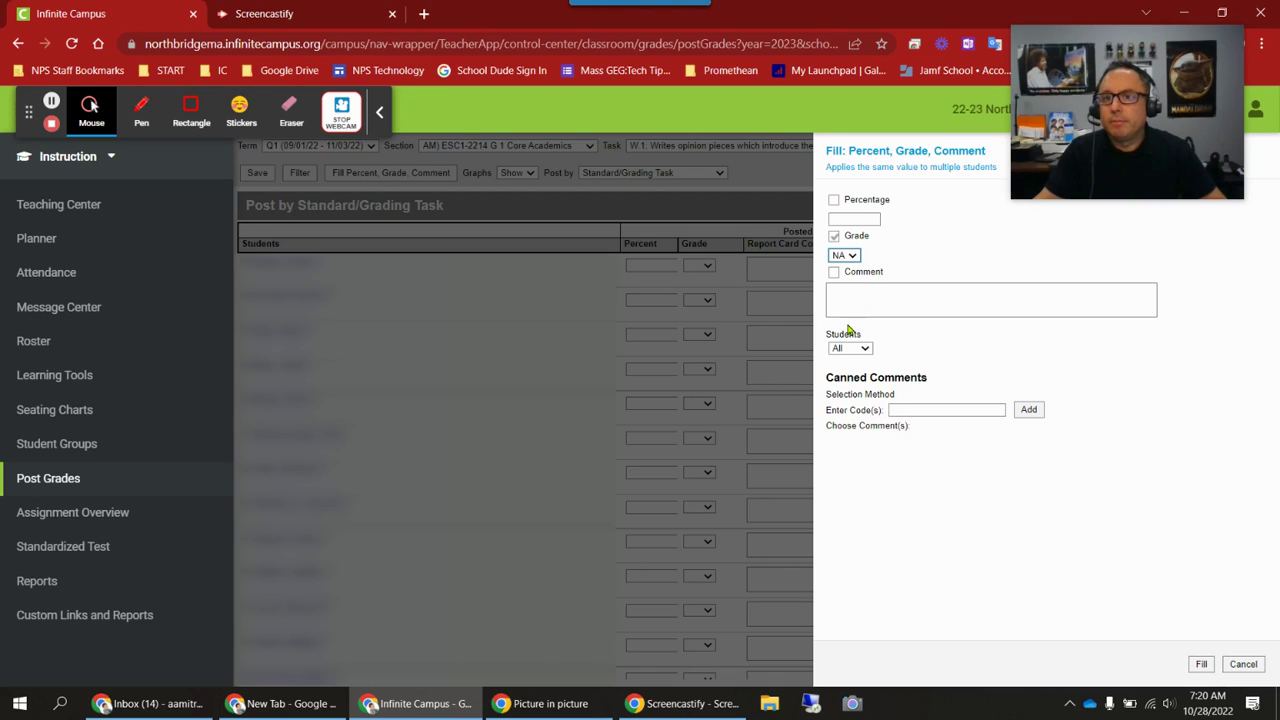
pyautogui.click(1200, 668)
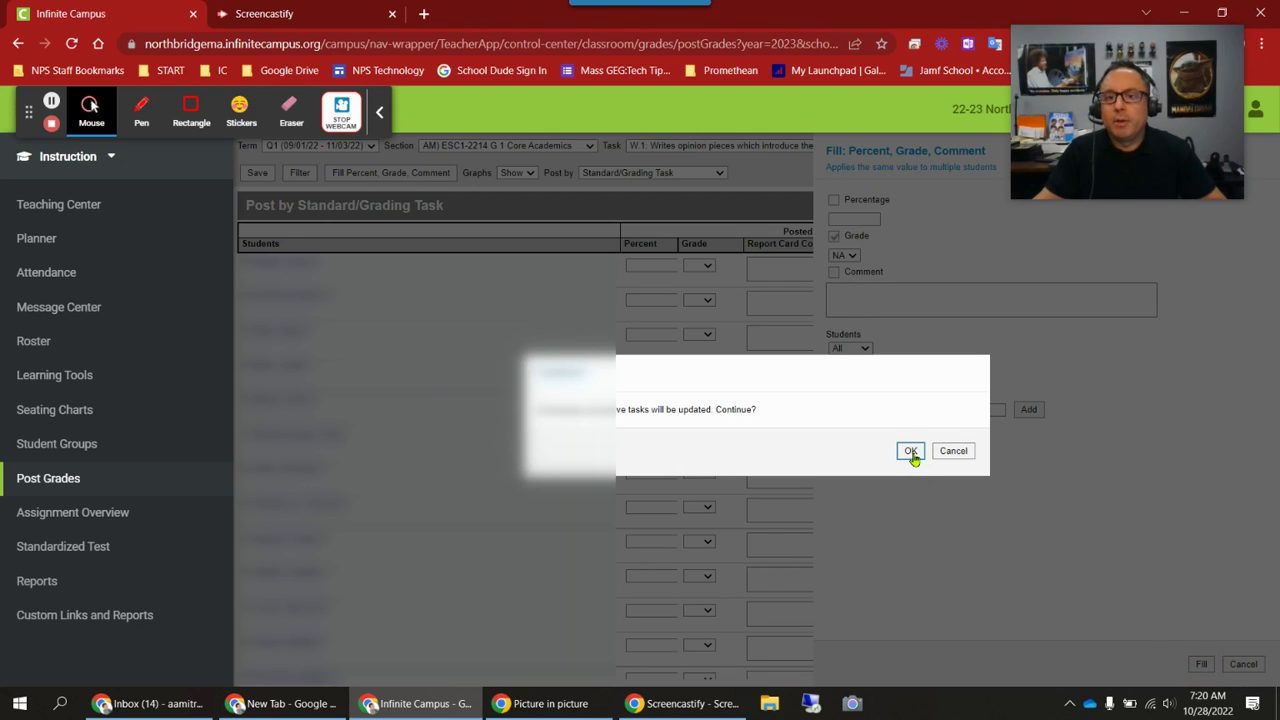
pyautogui.click(911, 452)
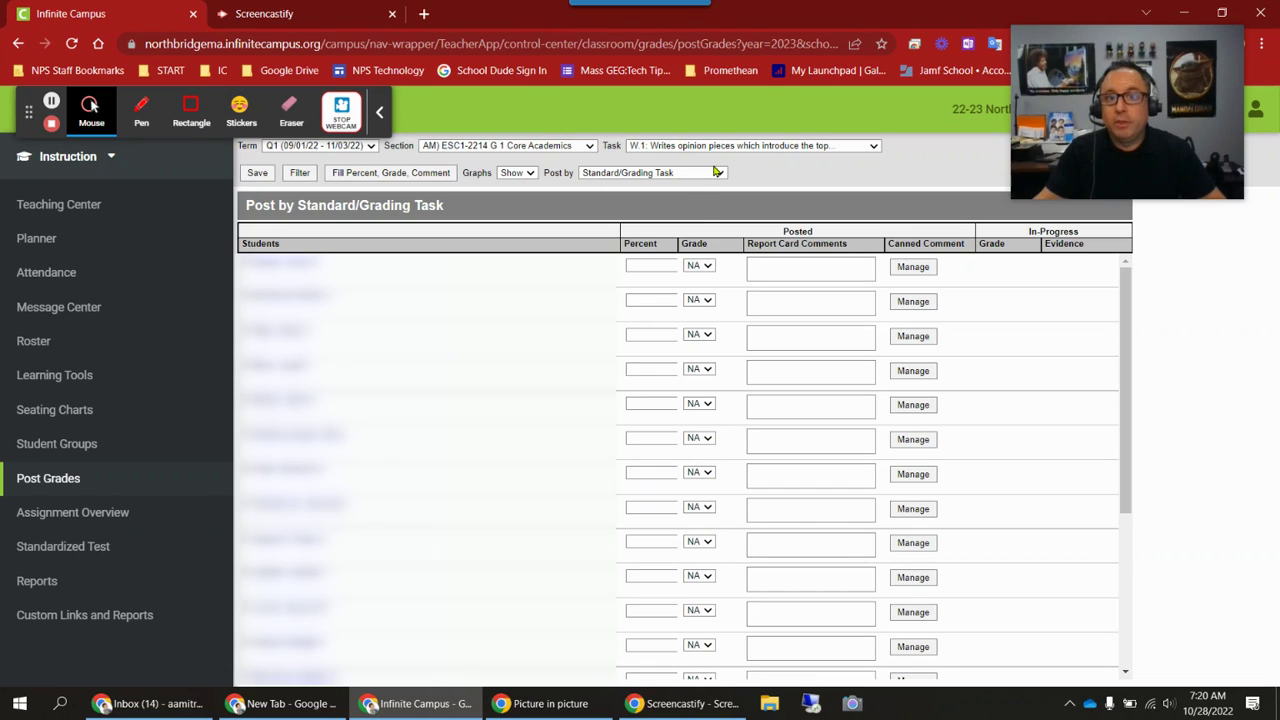
# Switch the task to standard RFS.1 and bulk-fill NA as every student's grade.
pyautogui.click(752, 146)
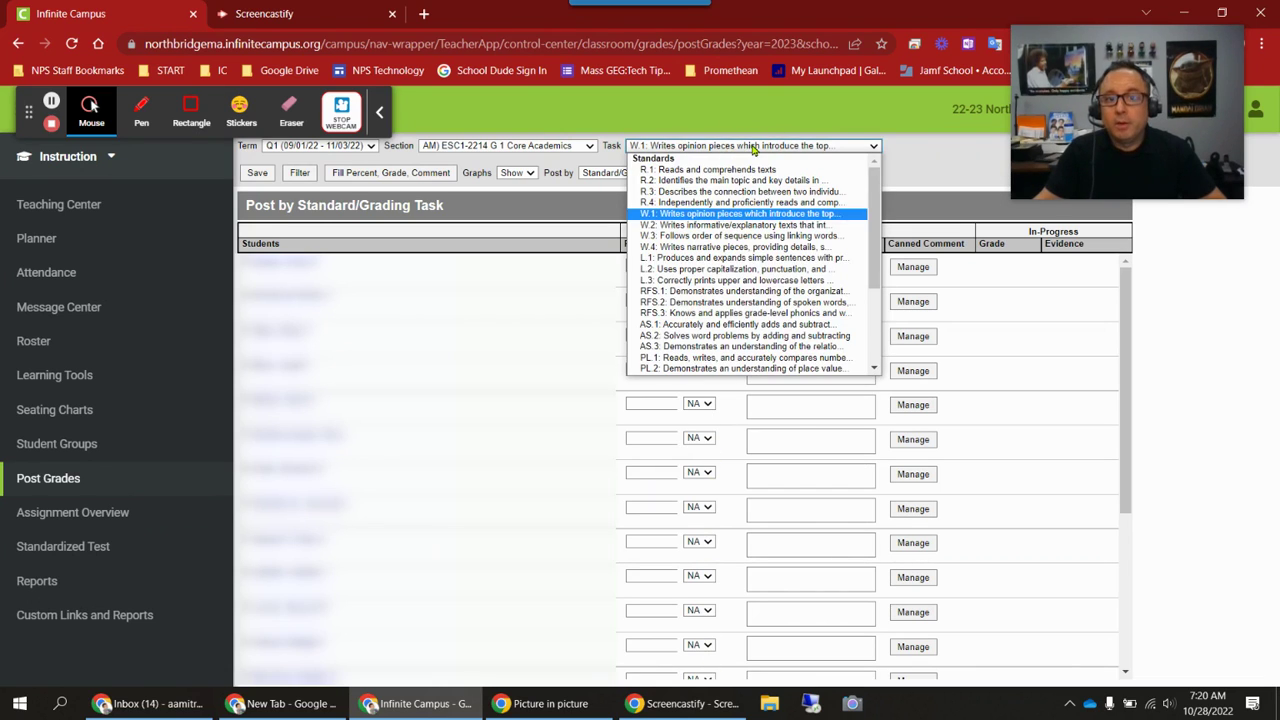
pyautogui.click(748, 291)
pyautogui.click(728, 151)
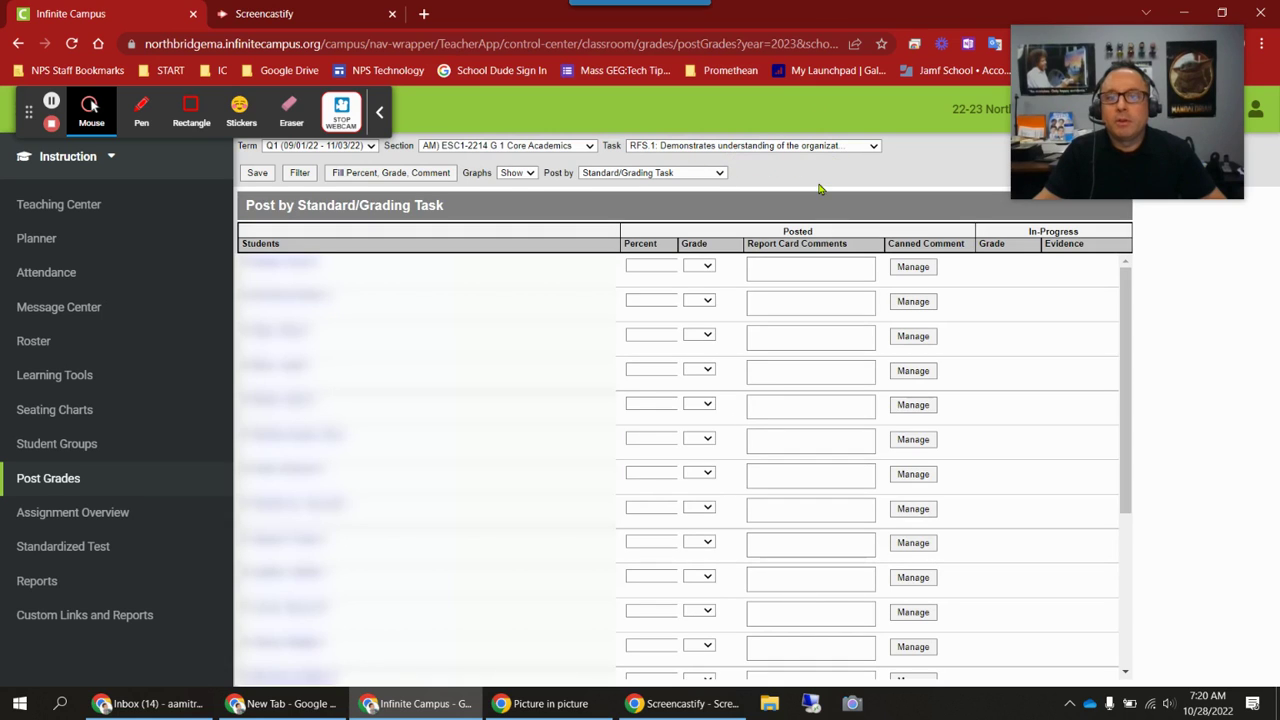
pyautogui.click(372, 174)
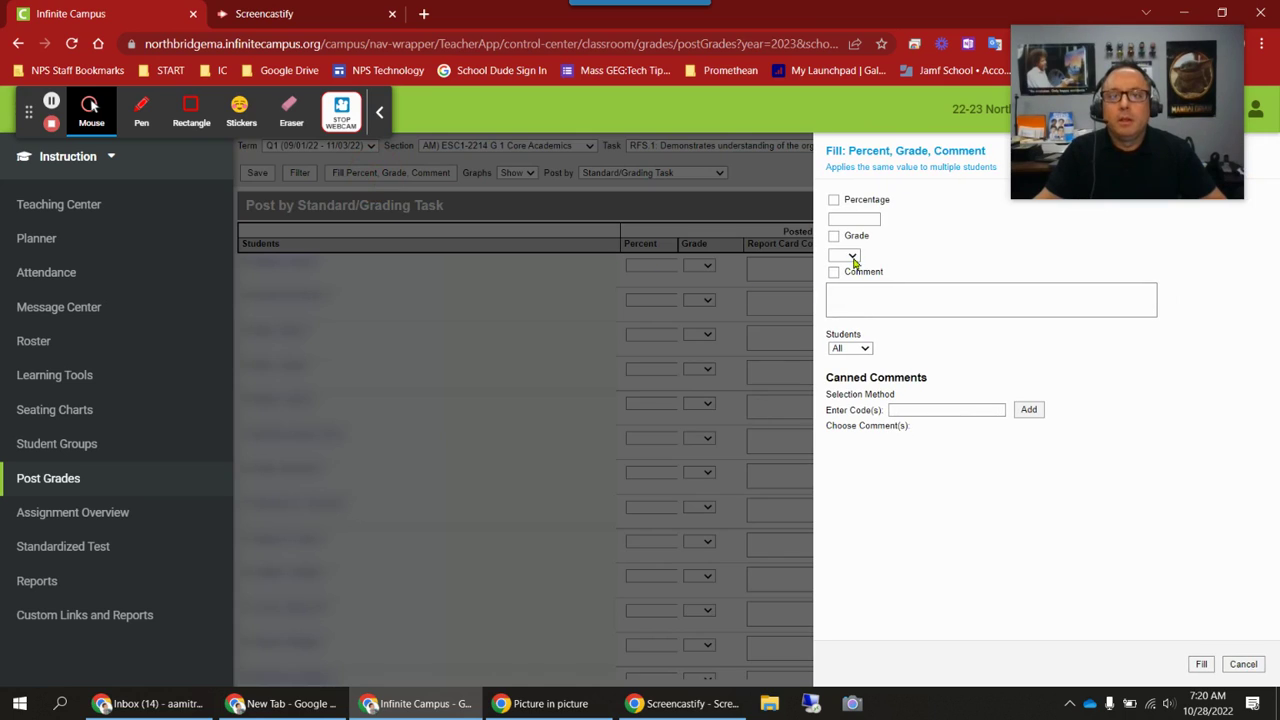
pyautogui.click(853, 257)
pyautogui.click(851, 330)
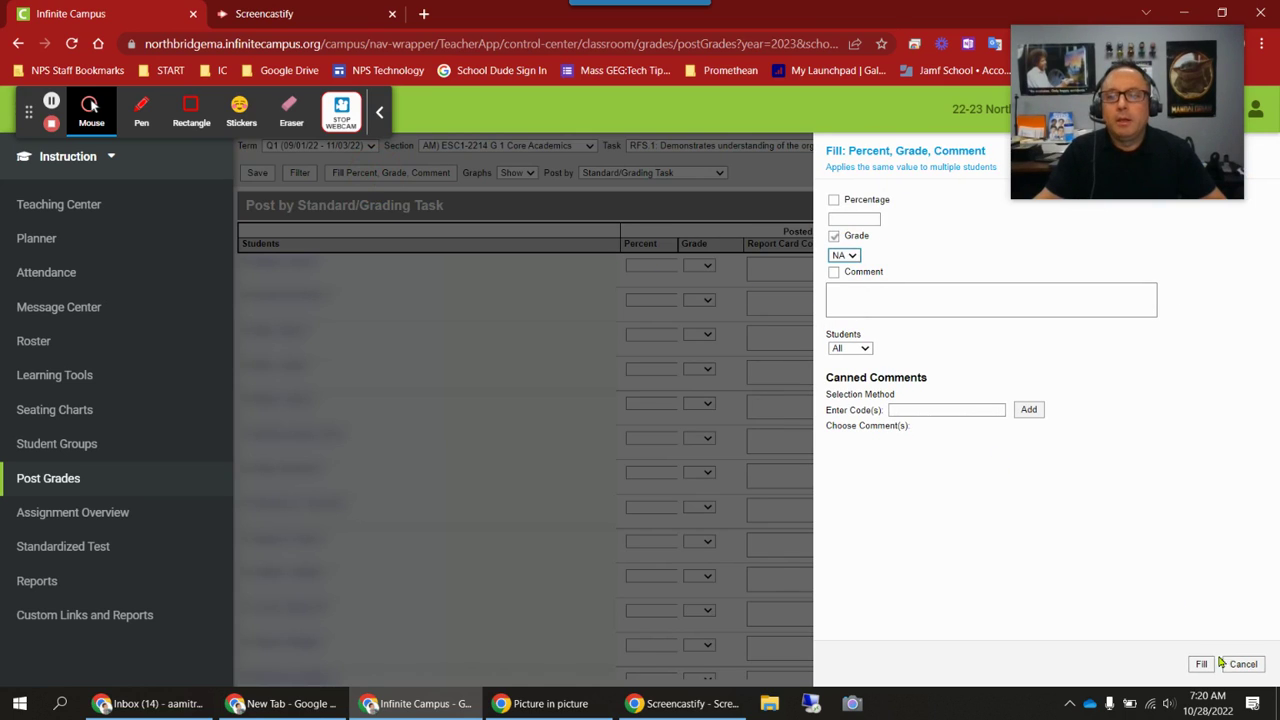
pyautogui.click(1203, 664)
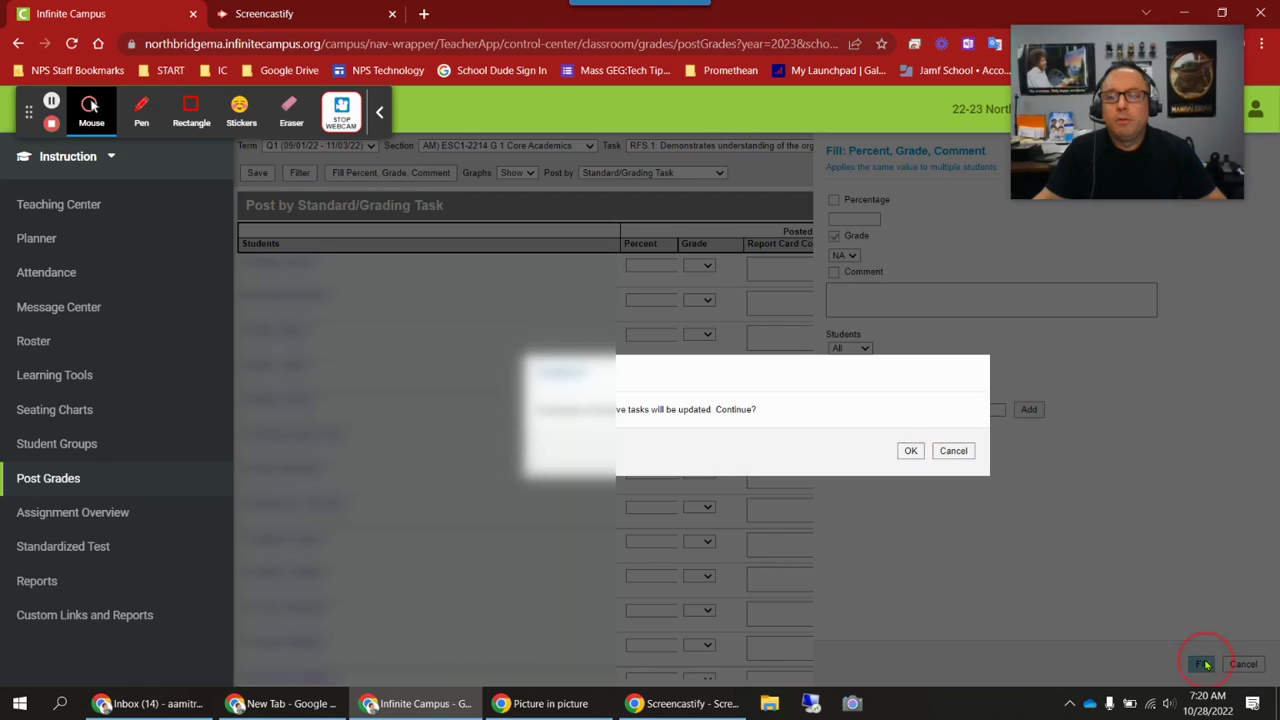
pyautogui.click(911, 452)
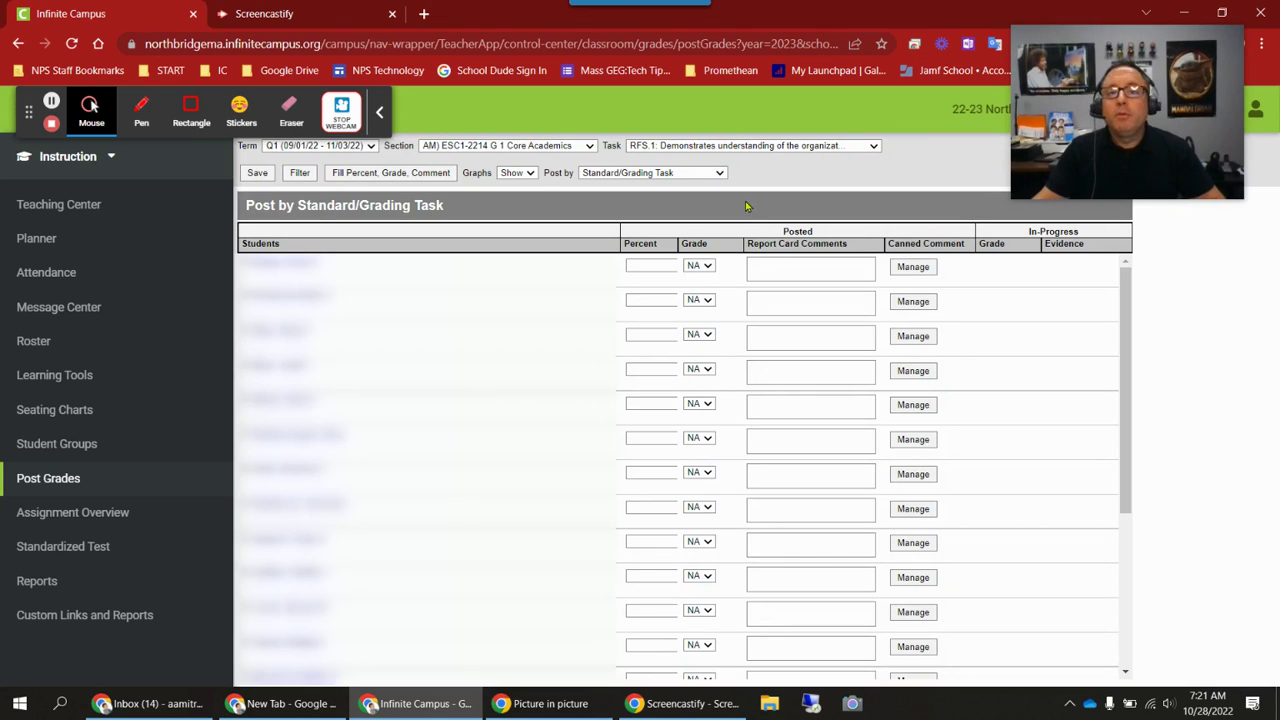
pyautogui.click(686, 175)
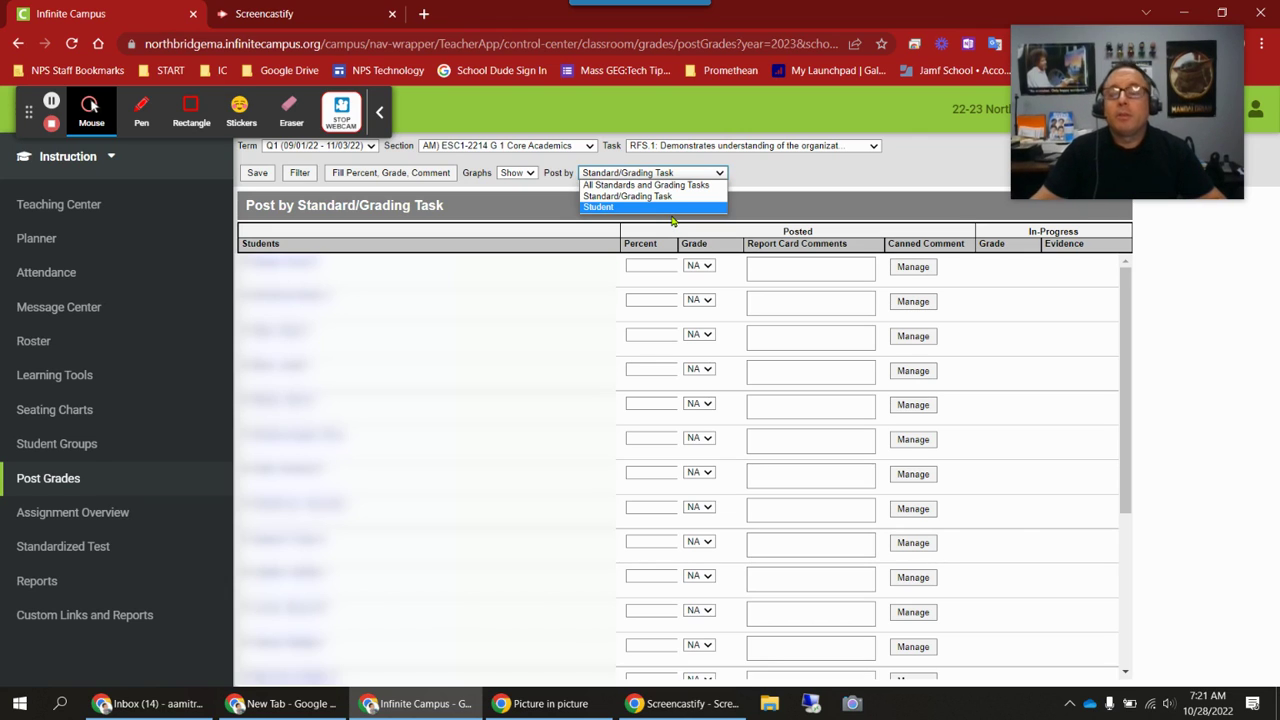
# Keep posting by standard and bulk-fill grade 2 for all students on RFS.1, replacing NA.
pyautogui.click(810, 178)
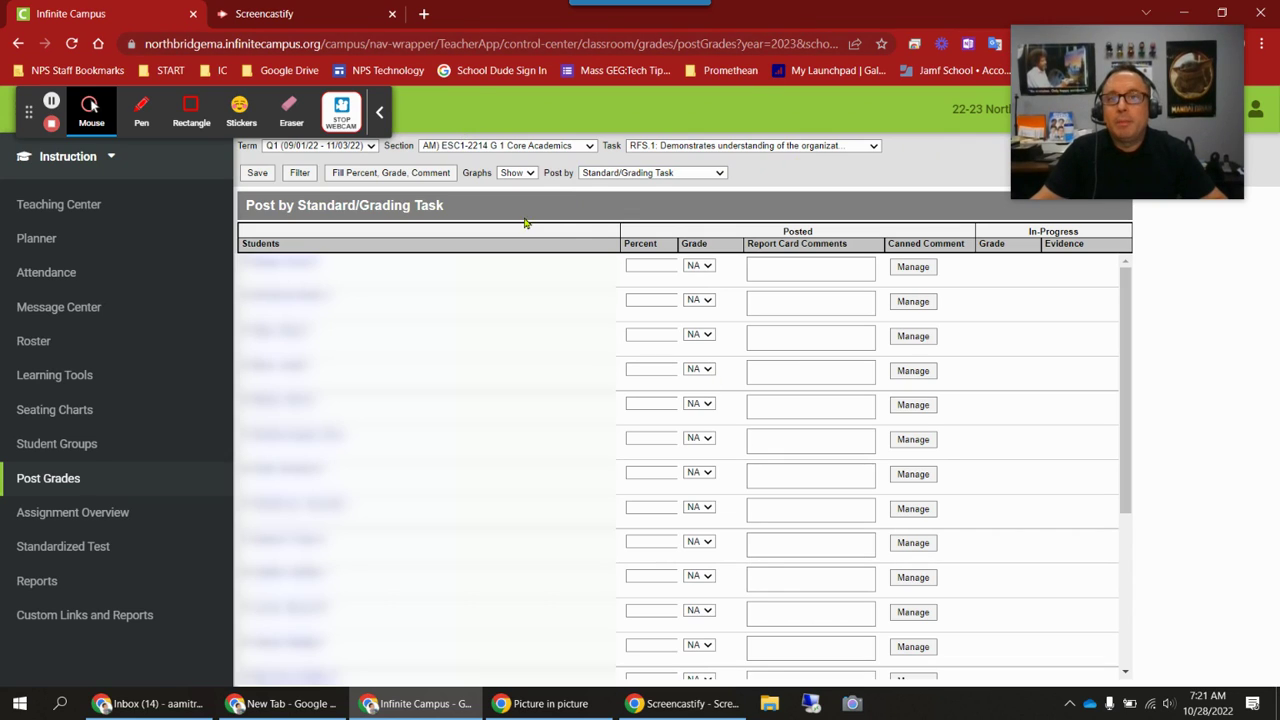
pyautogui.click(421, 178)
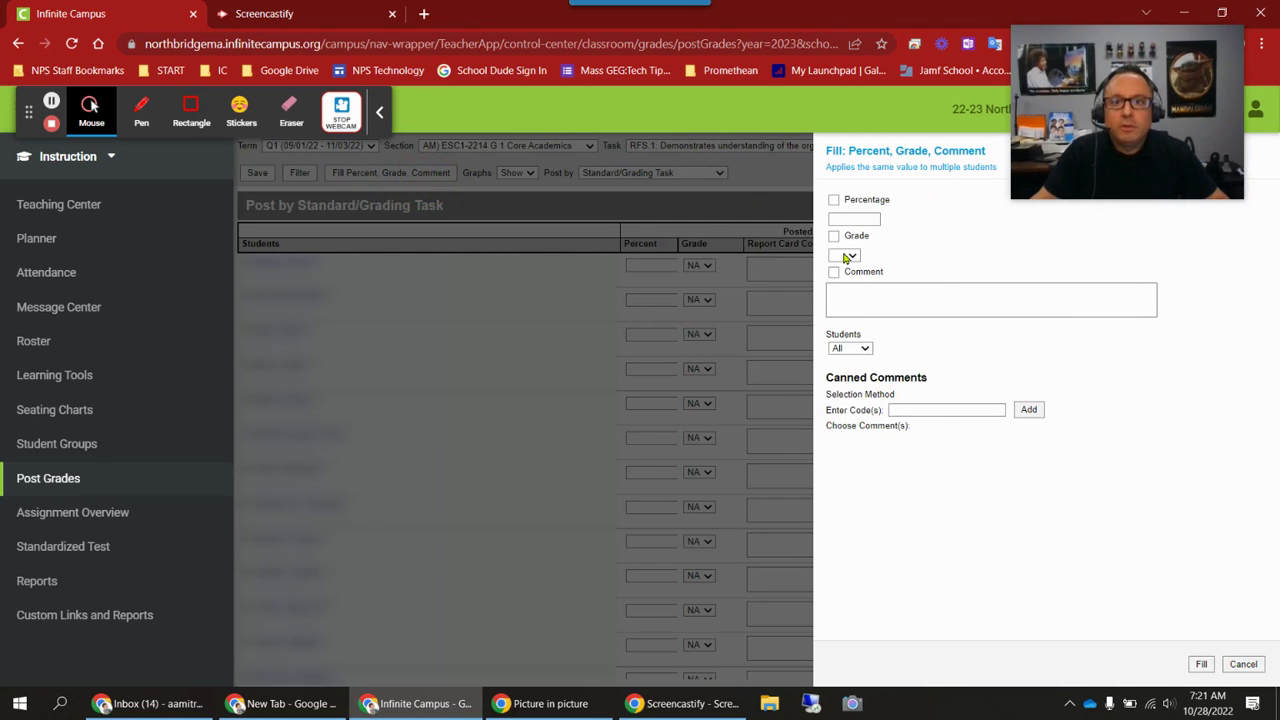
pyautogui.click(848, 256)
pyautogui.click(838, 300)
pyautogui.click(1201, 664)
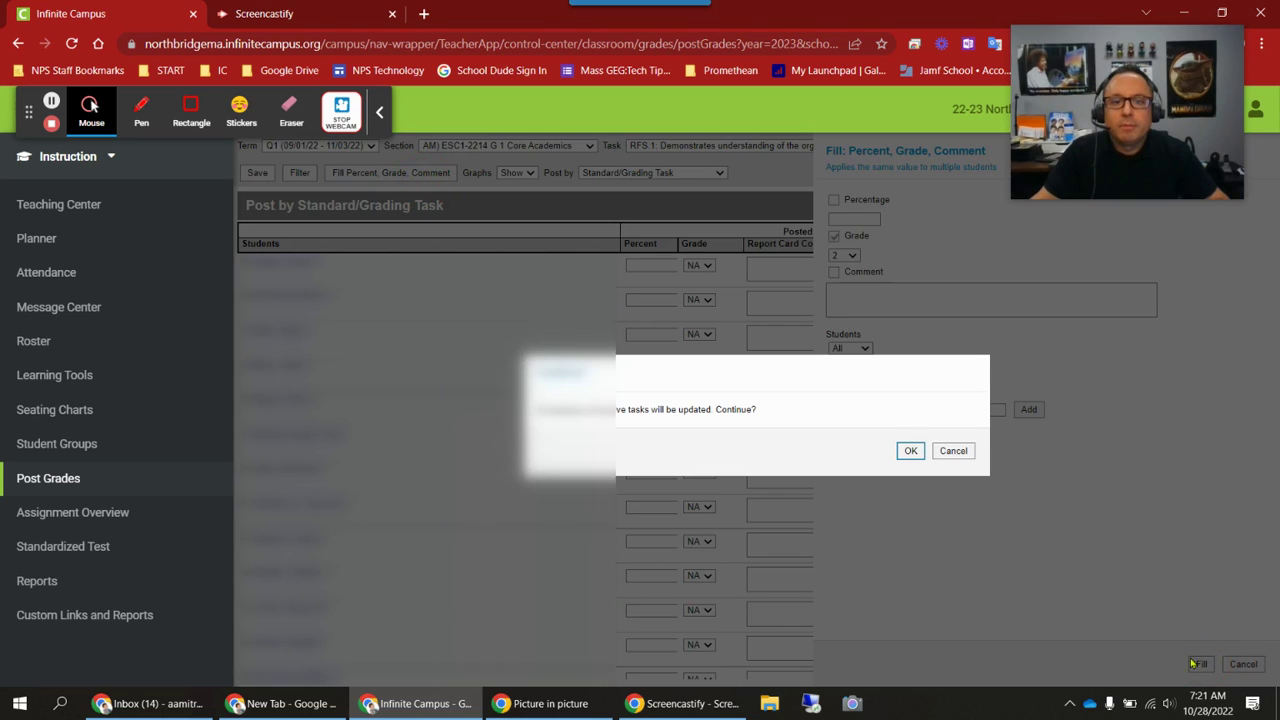
pyautogui.click(910, 450)
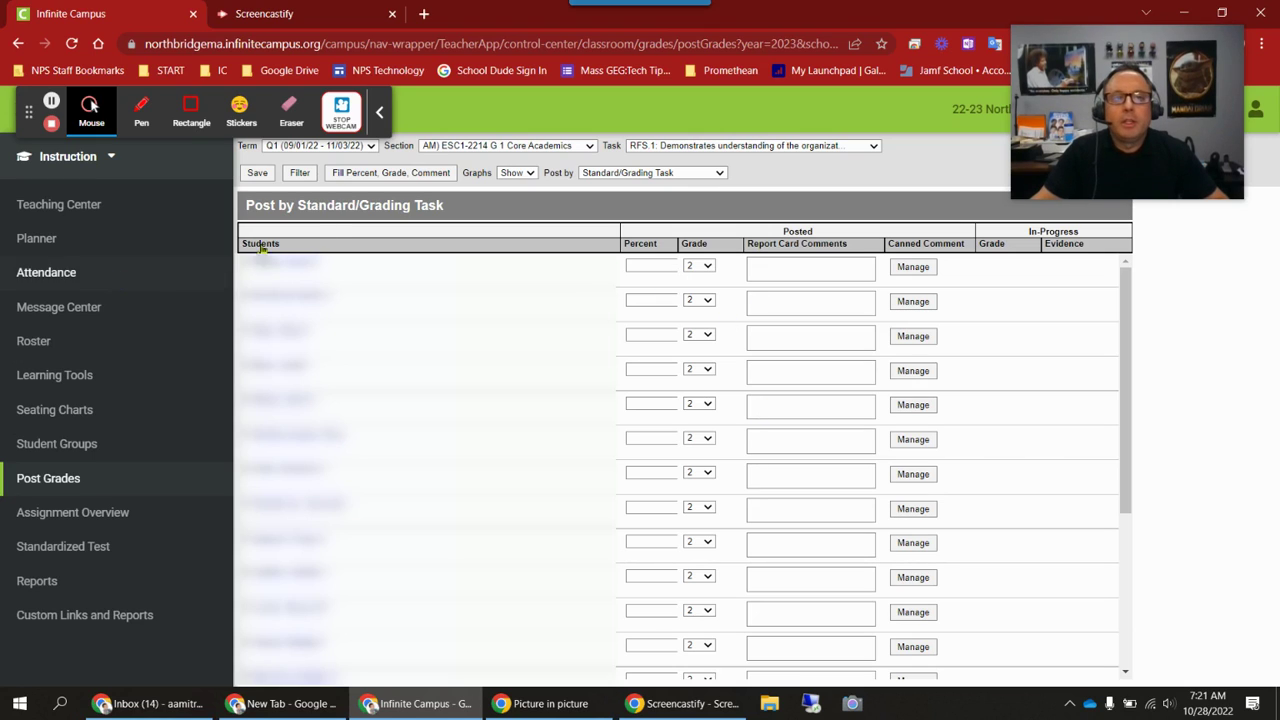
pyautogui.click(760, 148)
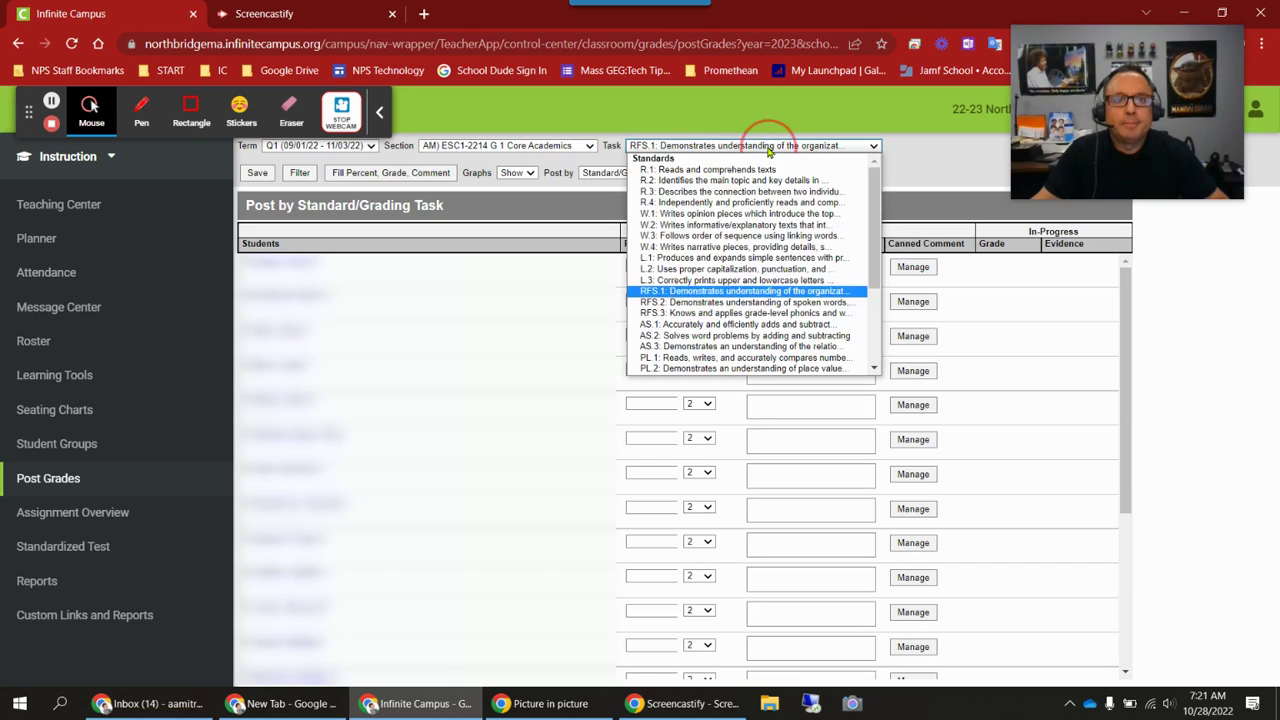
pyautogui.click(750, 226)
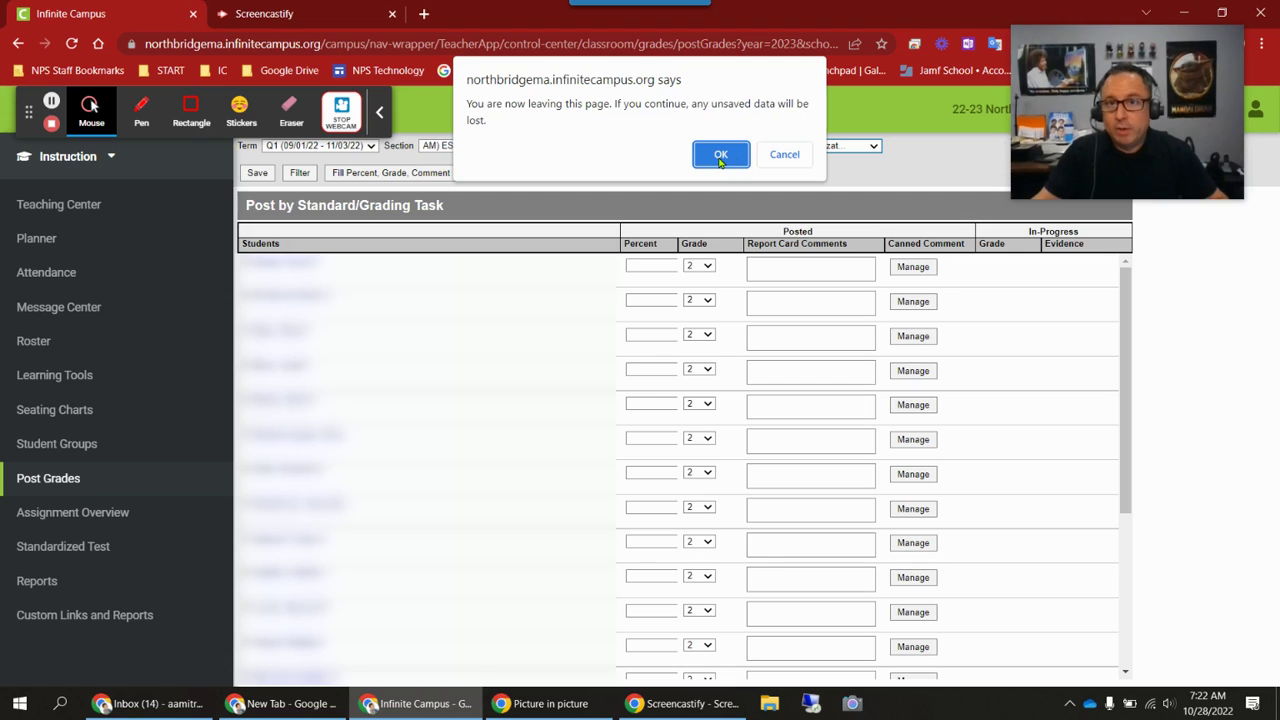
pyautogui.click(784, 157)
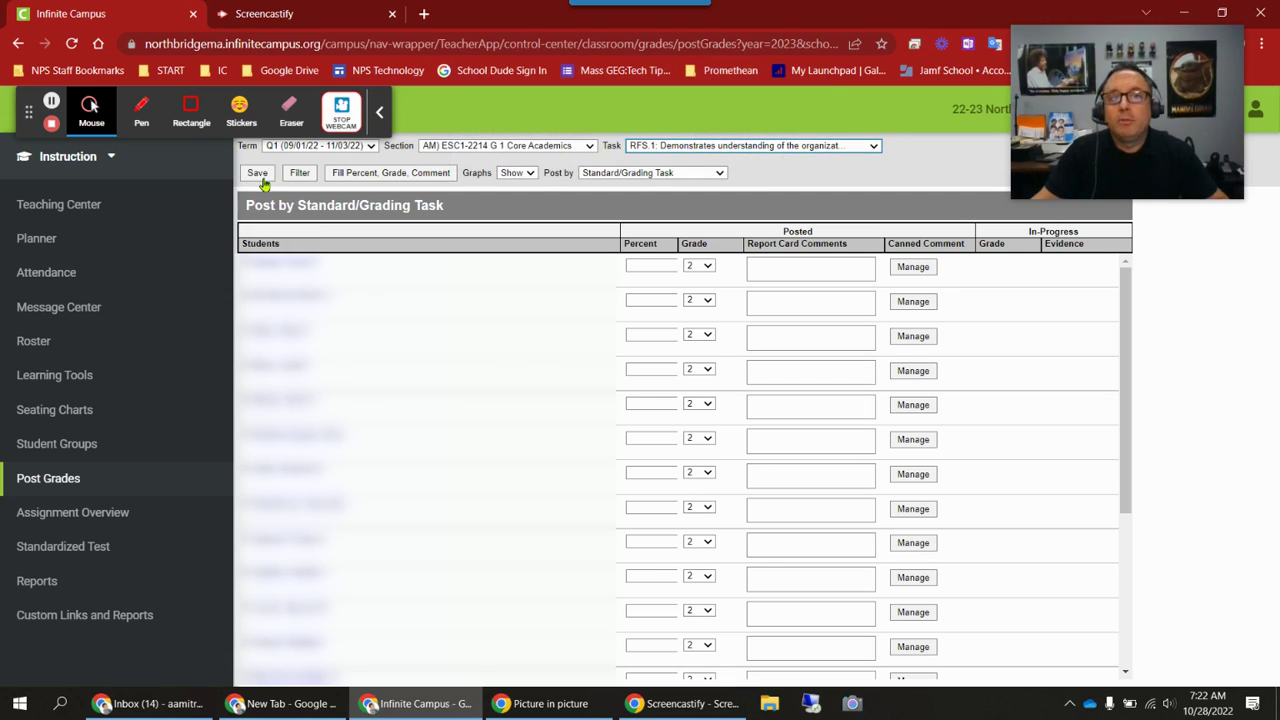